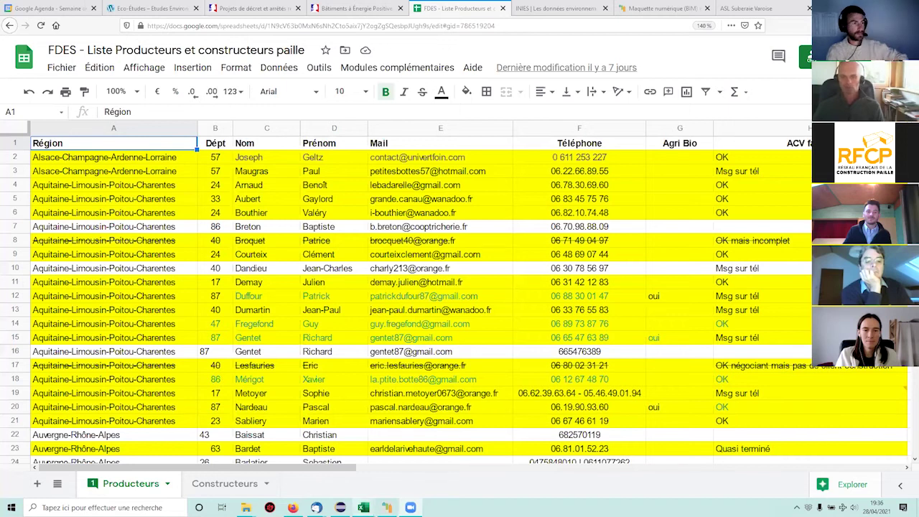
Switch to the Excel workbook "_Outil V3.5 2020-09-20 PAILLE v1.5.xlsm" and hide columns C to K on the Producteurs sheet
mouse_move(363, 507)
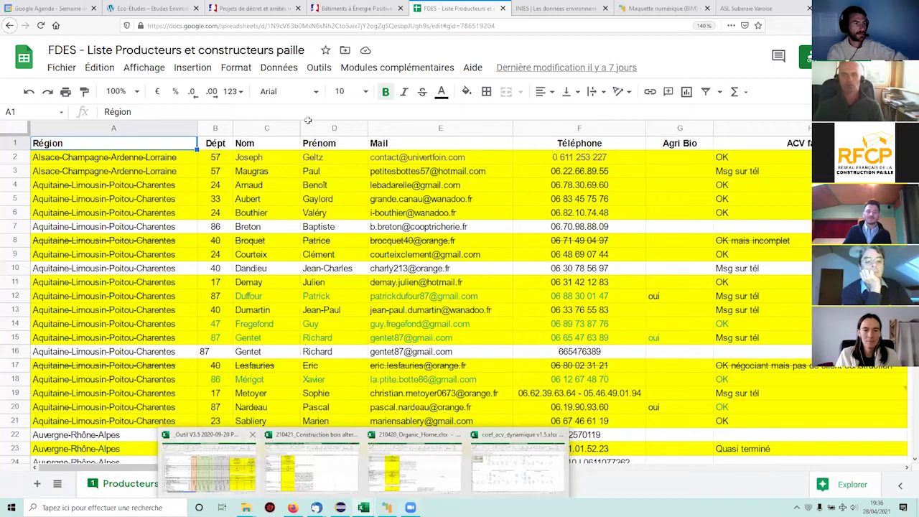
key(alt+Tab)
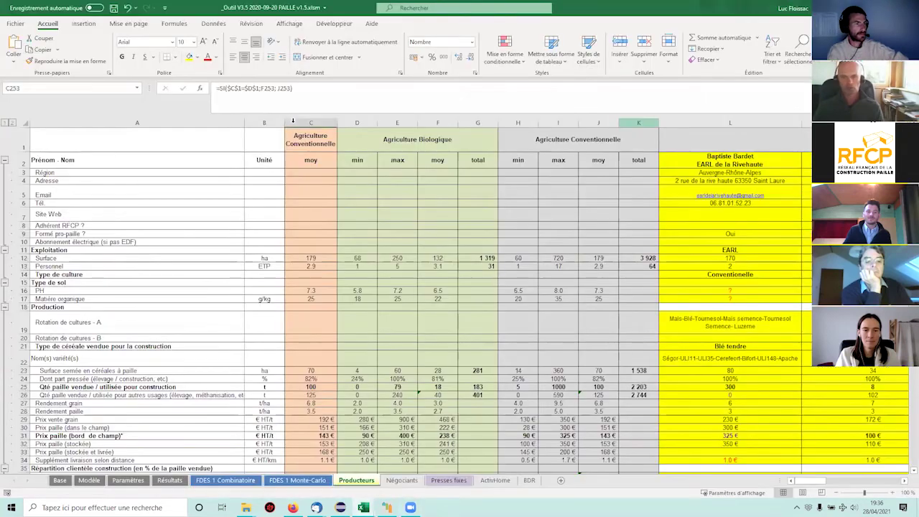
drag(638, 123, 305, 123)
right_click(295, 125)
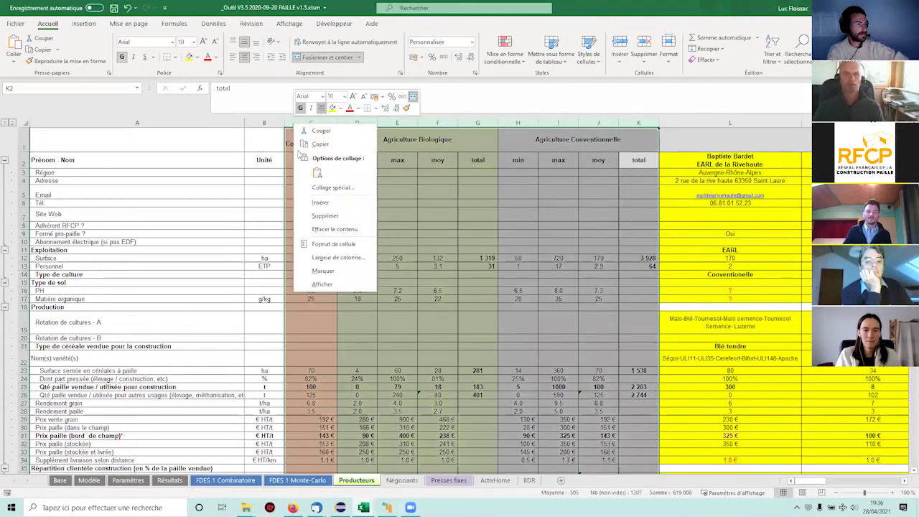
key(Escape)
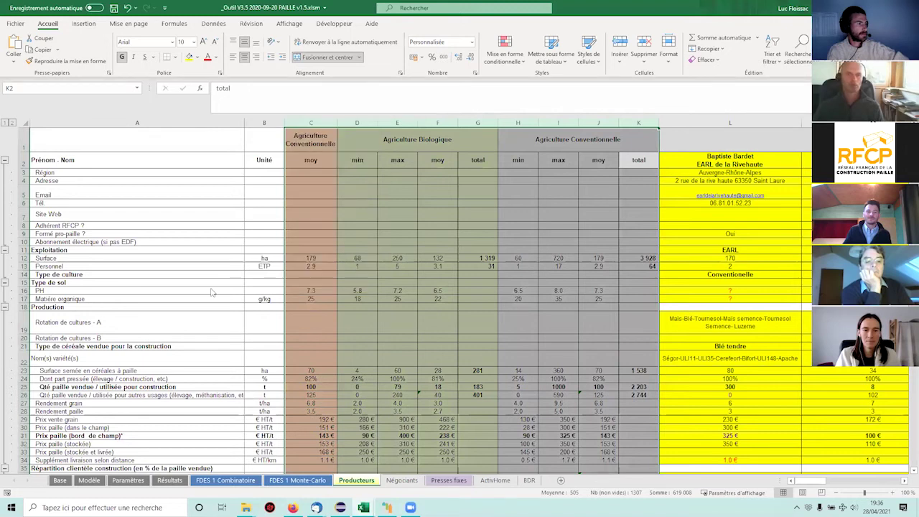
key(ctrl+0)
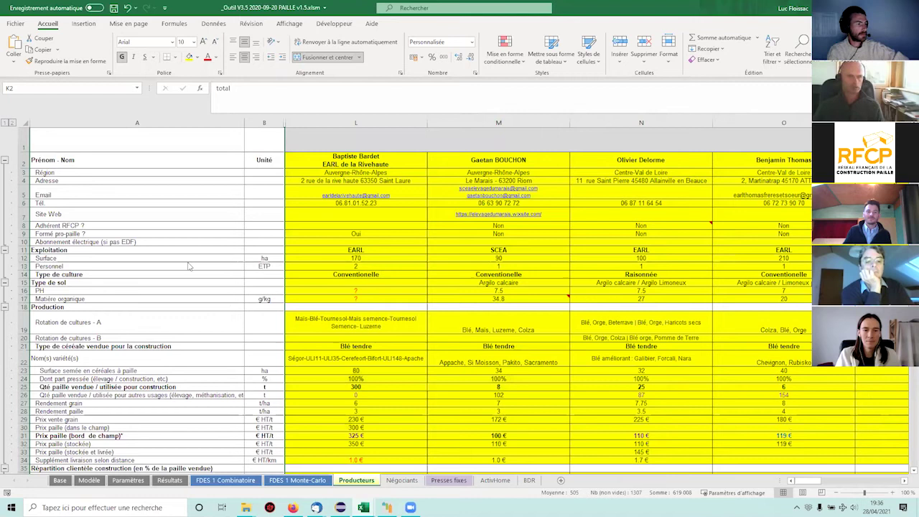
Examine the producers' farm, soil and straw production data, including the quantity of straw sold for construction
click(190, 267)
scroll(205, 258, down, 1)
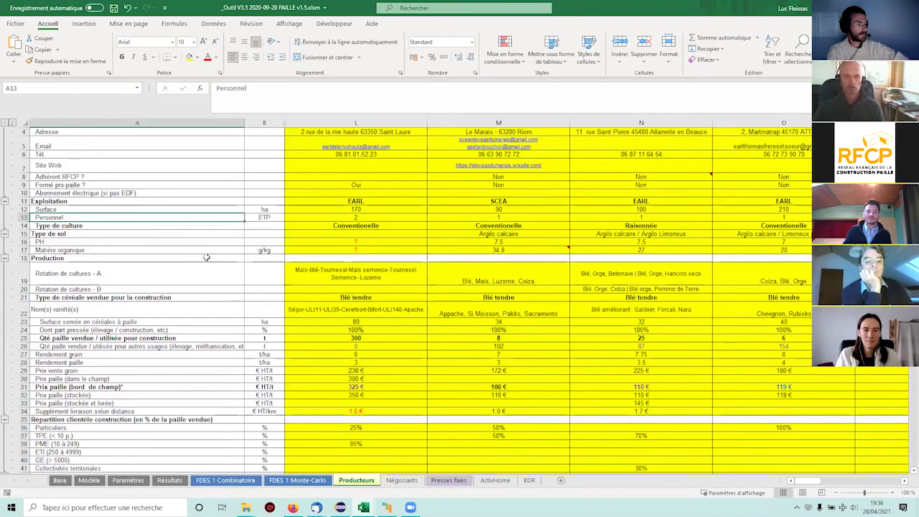
scroll(302, 274, up, 1)
click(341, 275)
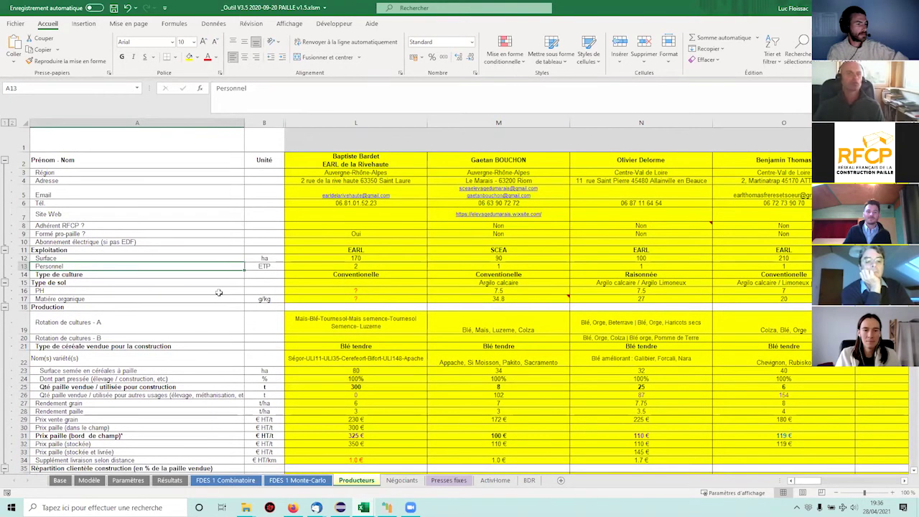
scroll(218, 292, down, 1)
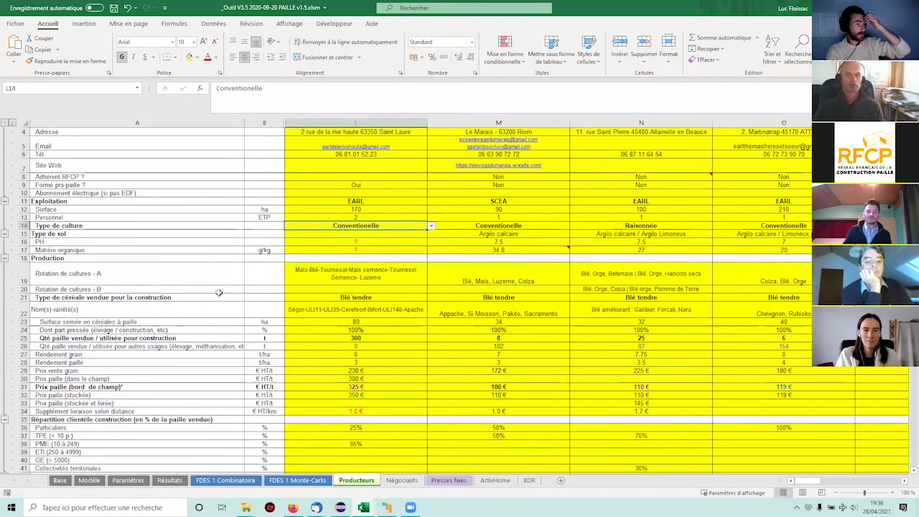
scroll(309, 248, down, 1)
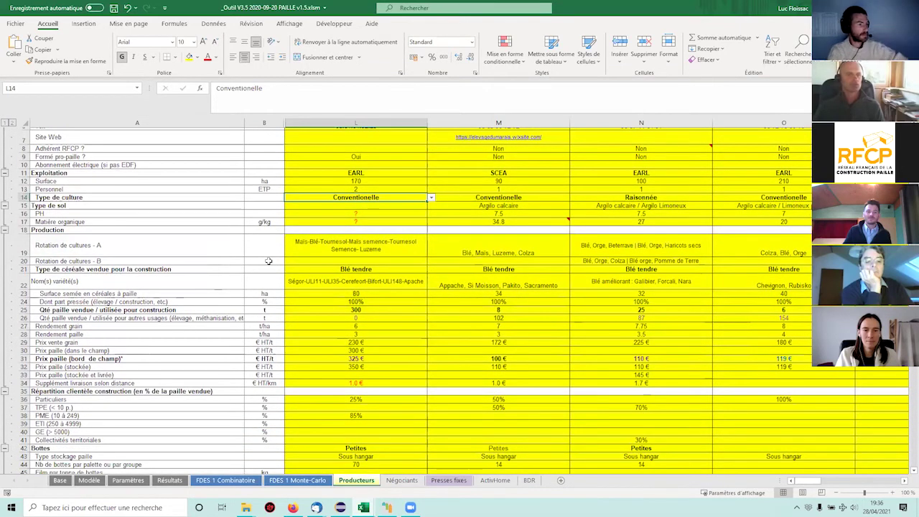
scroll(223, 251, down, 1)
scroll(172, 262, down, 1)
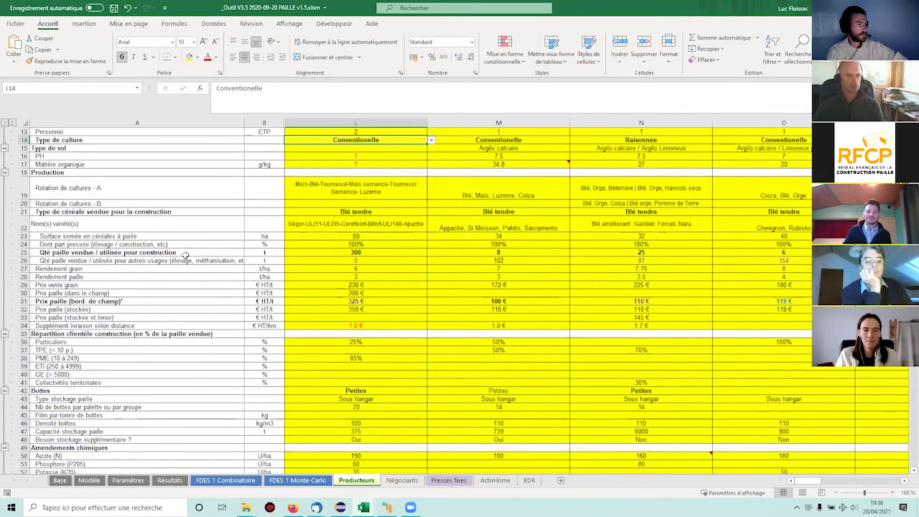
click(363, 253)
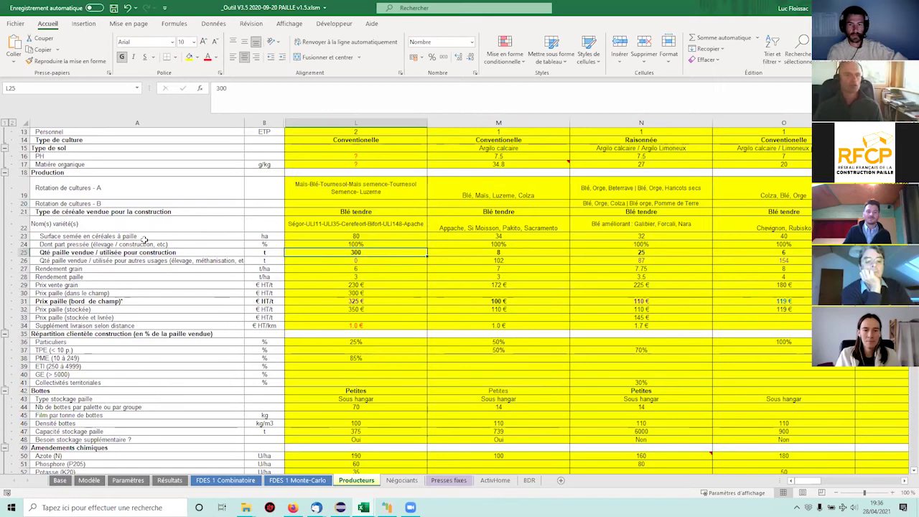
scroll(354, 238, down, 2)
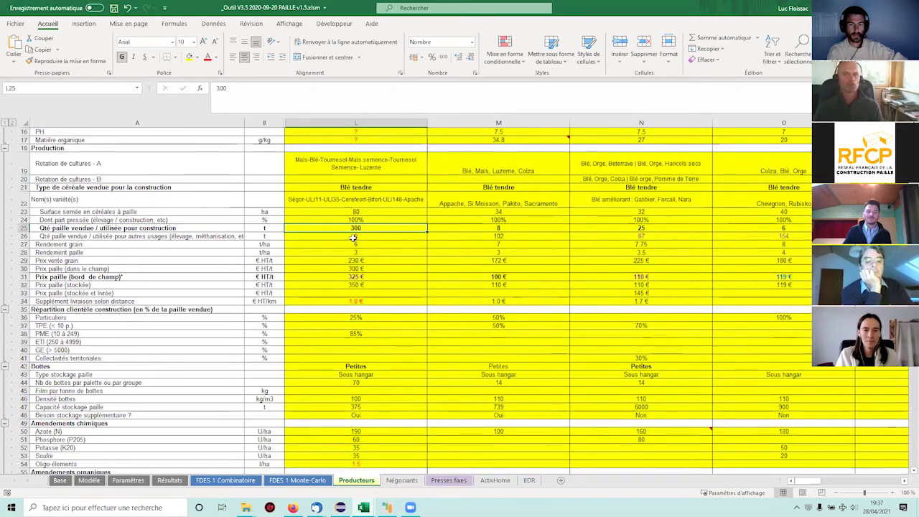
scroll(353, 237, down, 1)
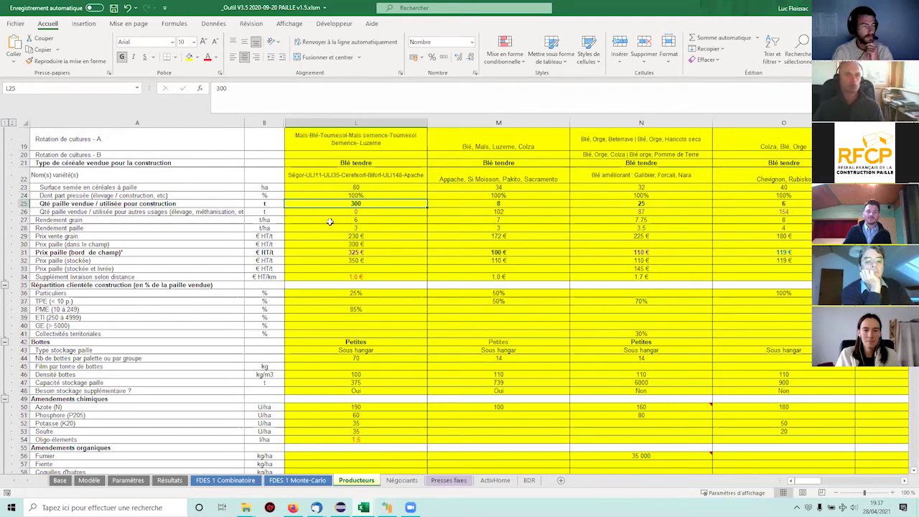
Review the producers' construction customer breakdown, bale characteristics and chemical amendment rows
scroll(353, 236, down, 4)
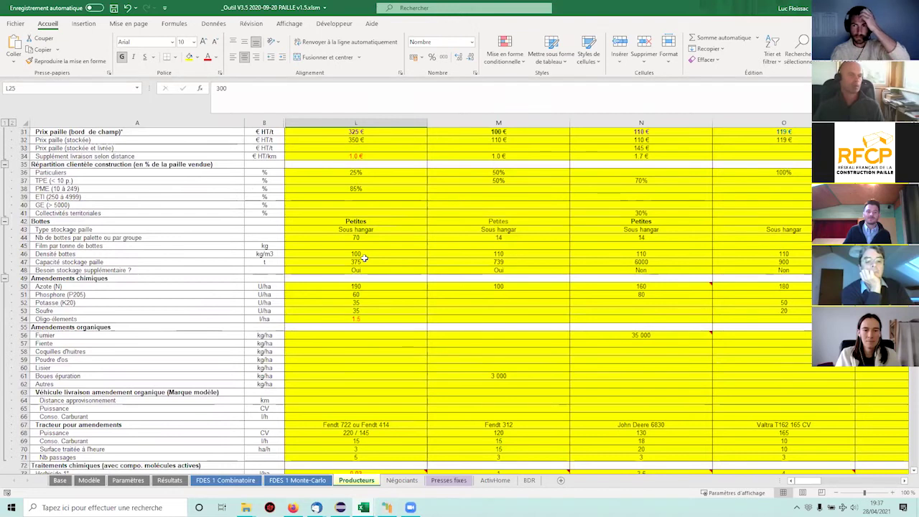
scroll(363, 257, down, 1)
scroll(363, 257, down, 1)
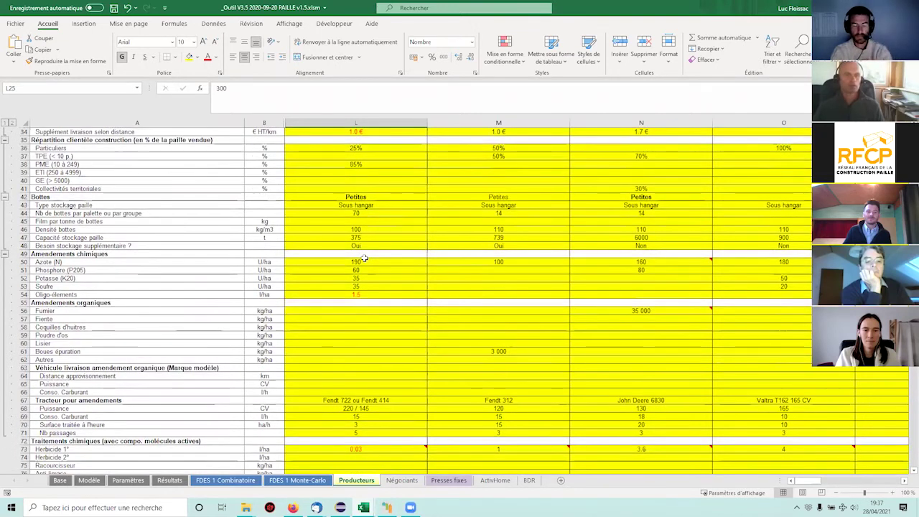
scroll(351, 233, down, 1)
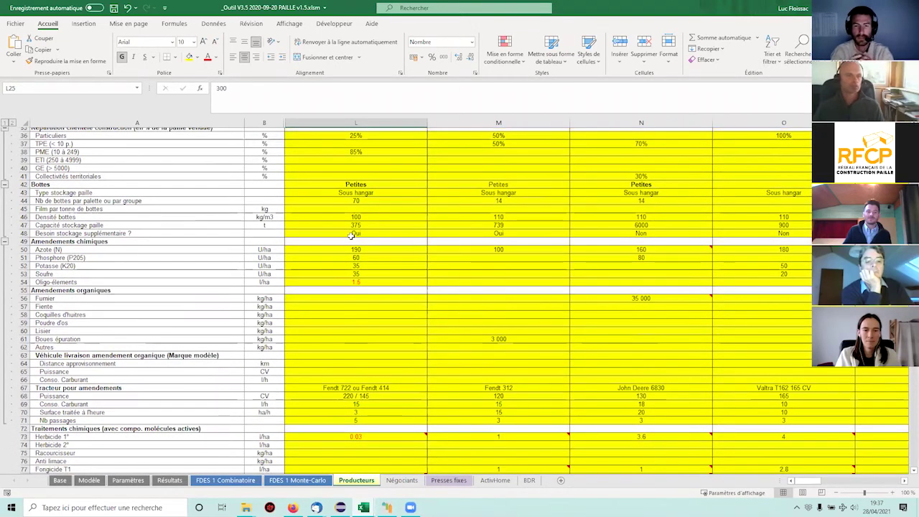
scroll(352, 235, down, 1)
scroll(352, 235, down, 1)
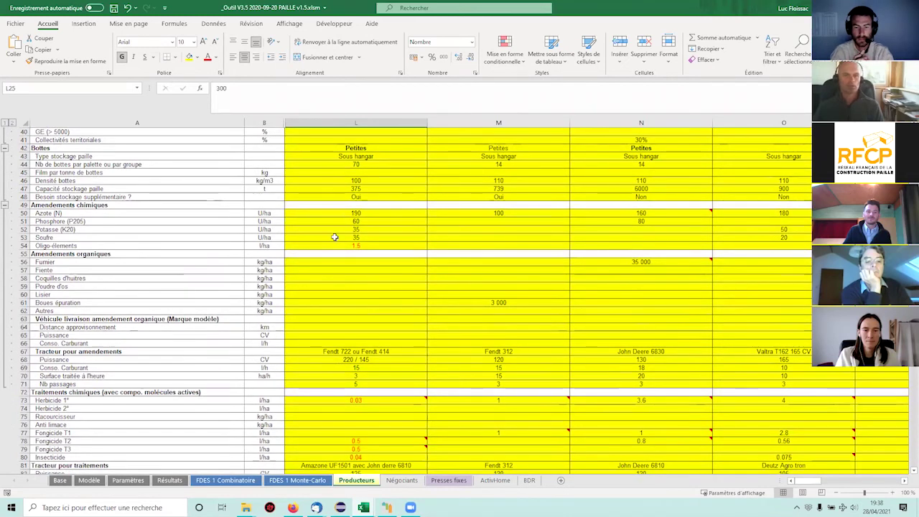
scroll(307, 283, down, 1)
scroll(361, 260, down, 4)
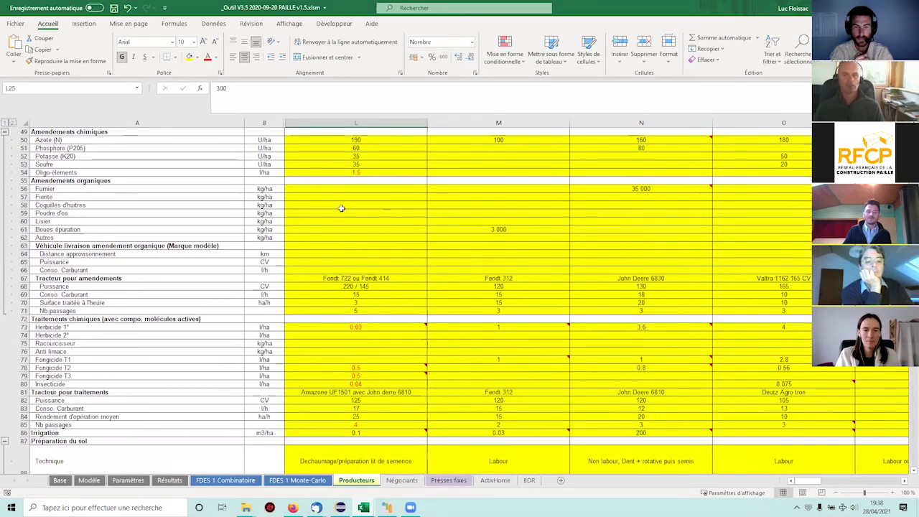
Review the organic amendments, chemical treatments, associated tractors and irrigation data for each producer
scroll(358, 215, down, 1)
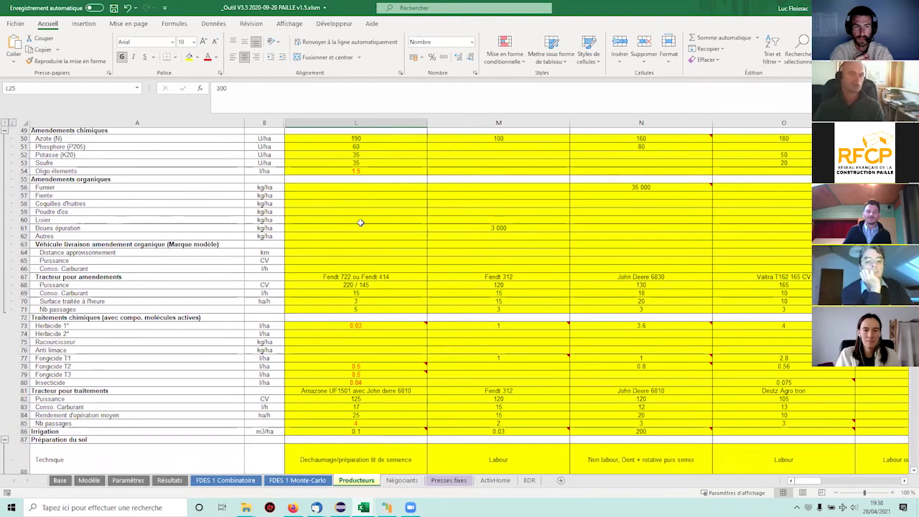
scroll(374, 231, down, 2)
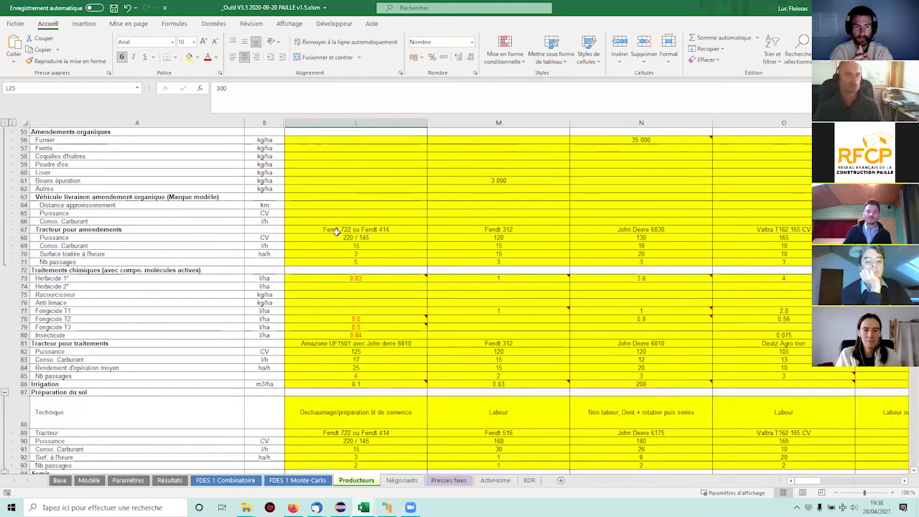
scroll(328, 320, down, 1)
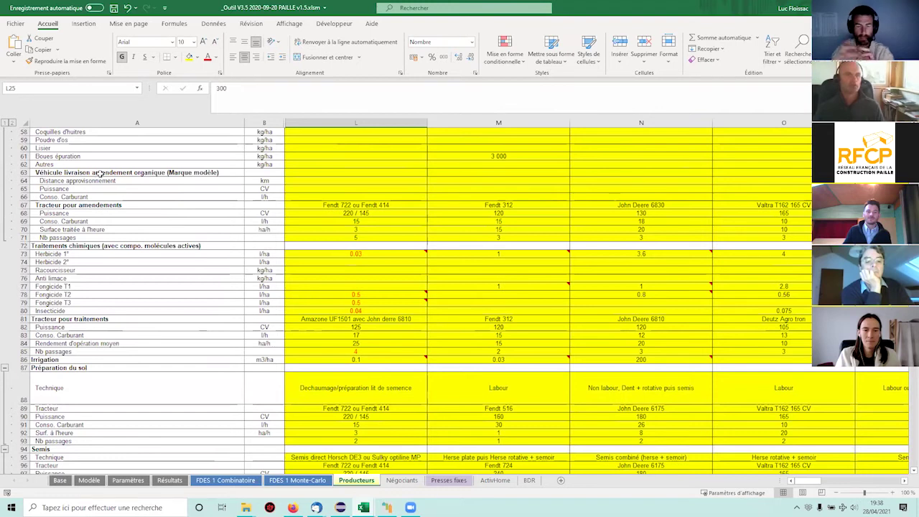
scroll(192, 247, down, 2)
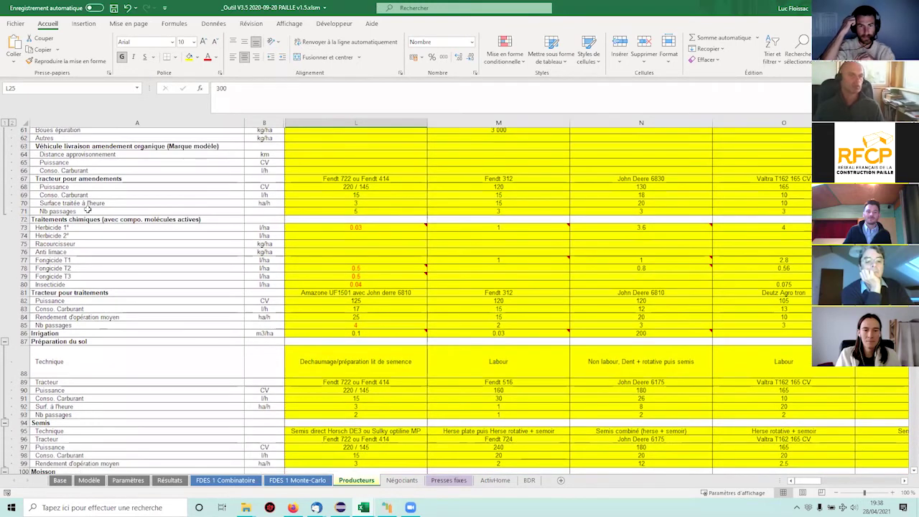
scroll(327, 259, down, 2)
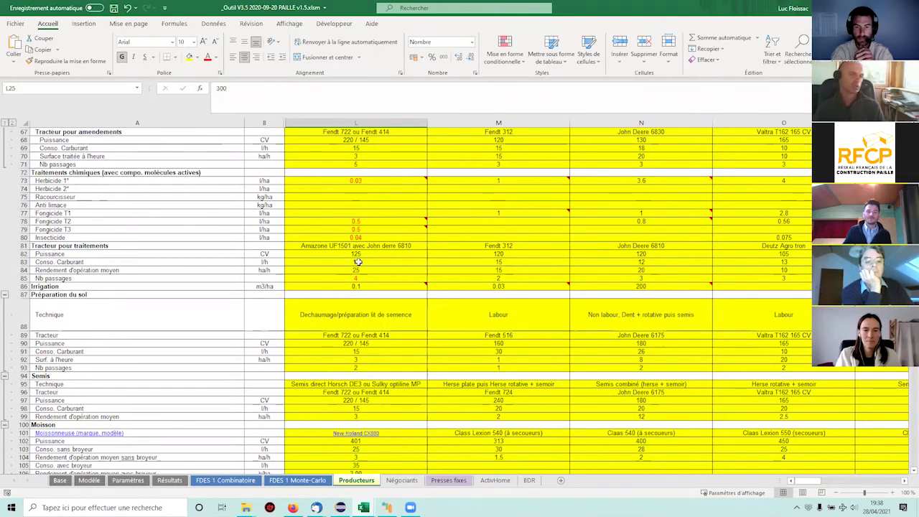
scroll(358, 262, down, 1)
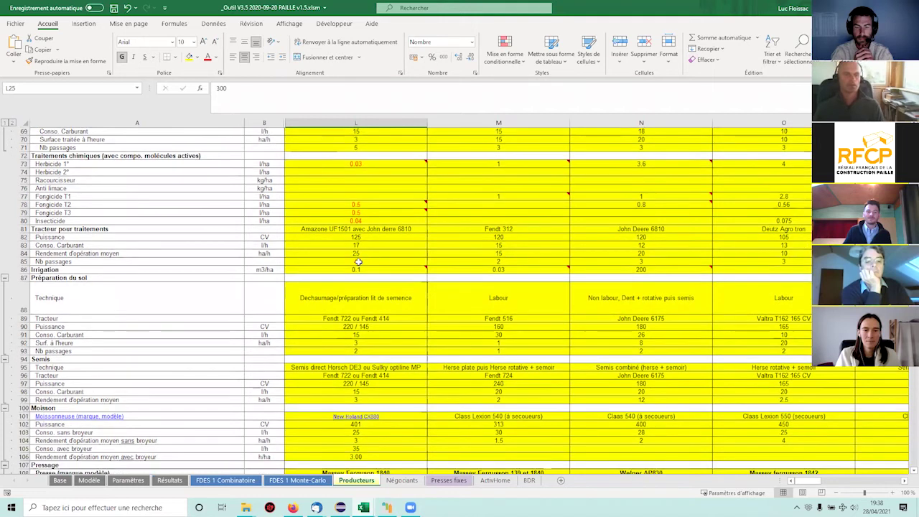
scroll(358, 262, down, 1)
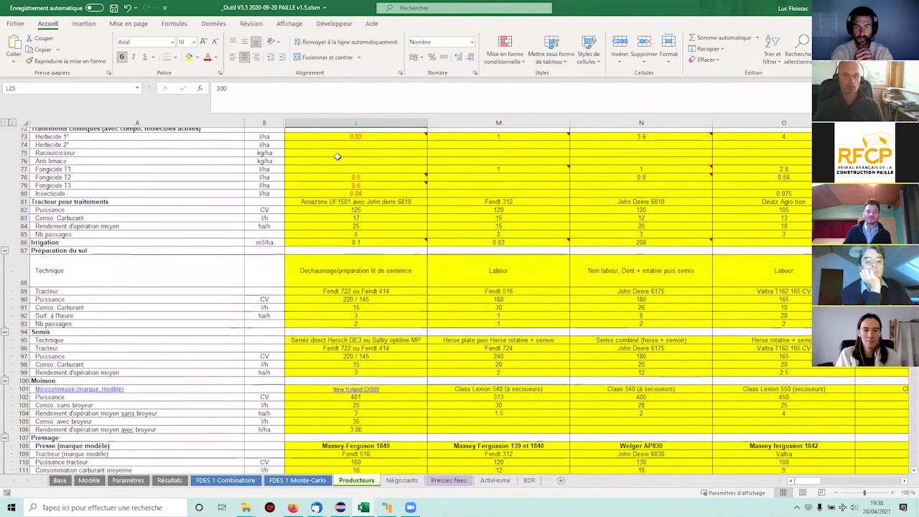
scroll(343, 172, down, 1)
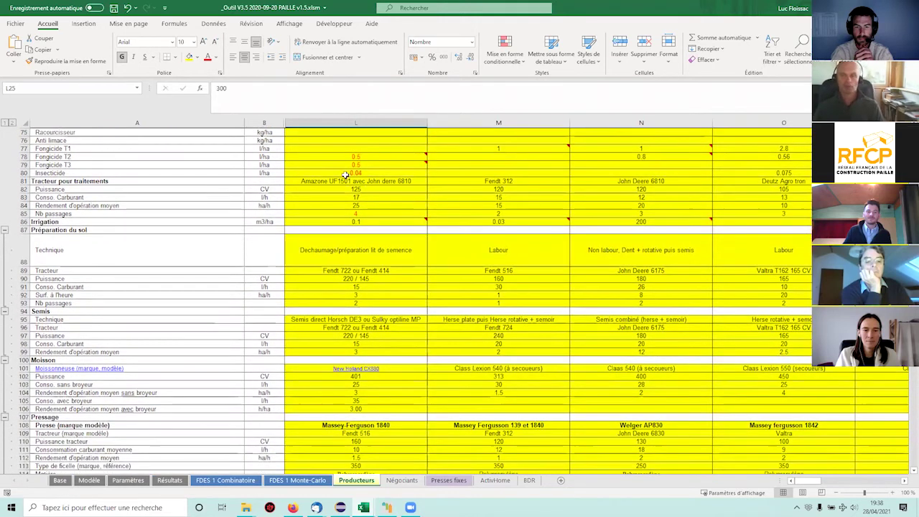
Examine the producers' data from soil preparation, sowing, harvest and pressing through bale loading, site delivery and comments
scroll(345, 174, down, 2)
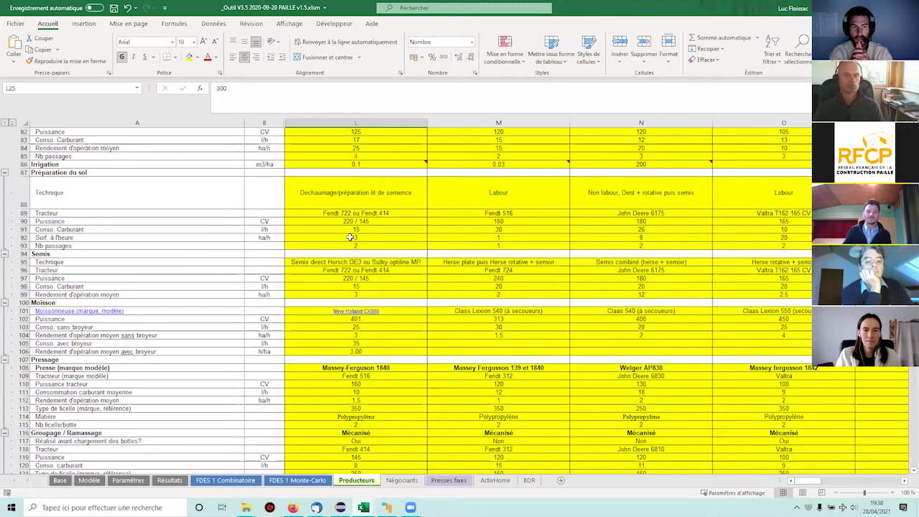
scroll(348, 238, down, 2)
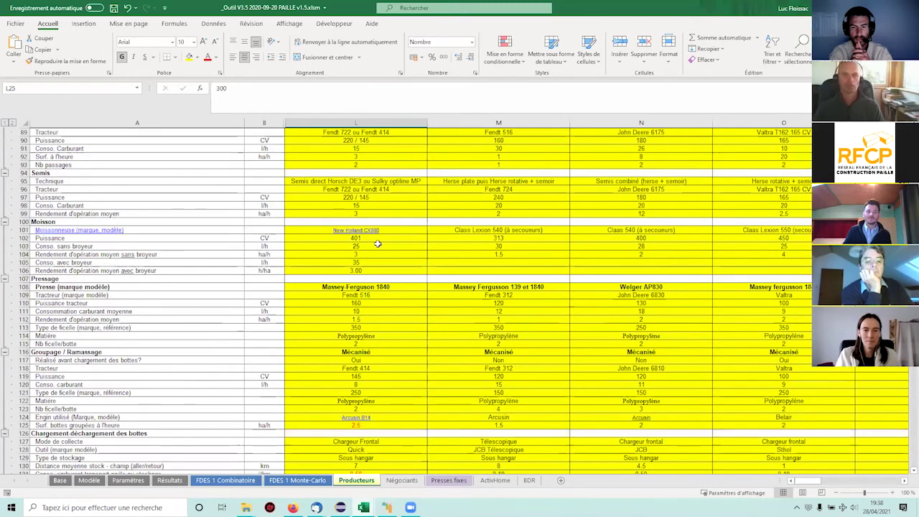
scroll(376, 244, down, 2)
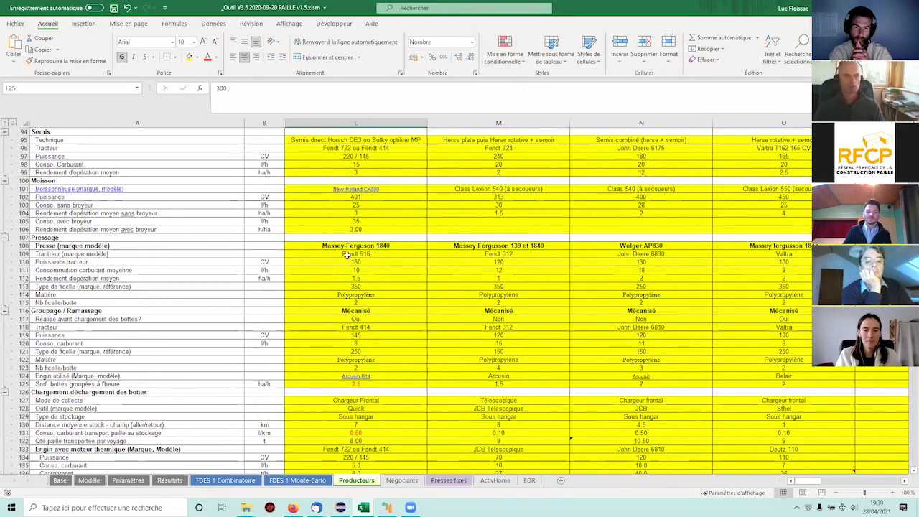
scroll(332, 321, down, 1)
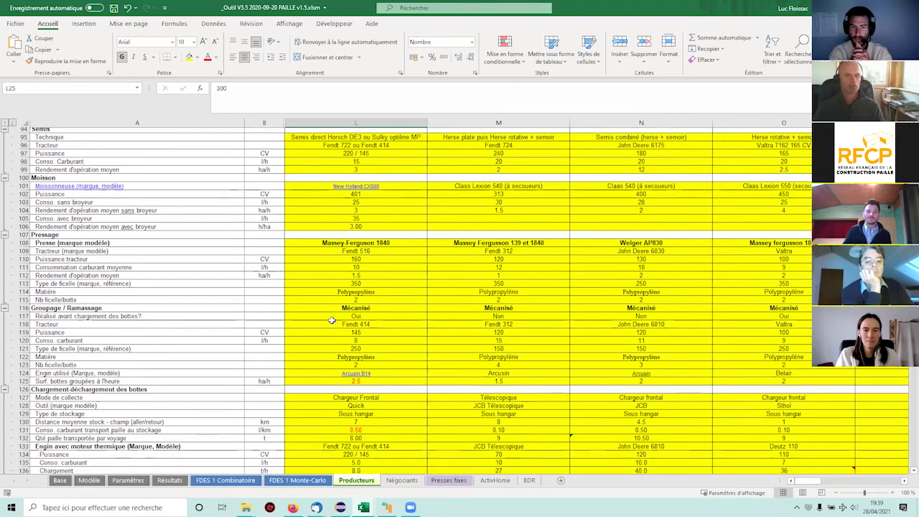
scroll(345, 259, down, 4)
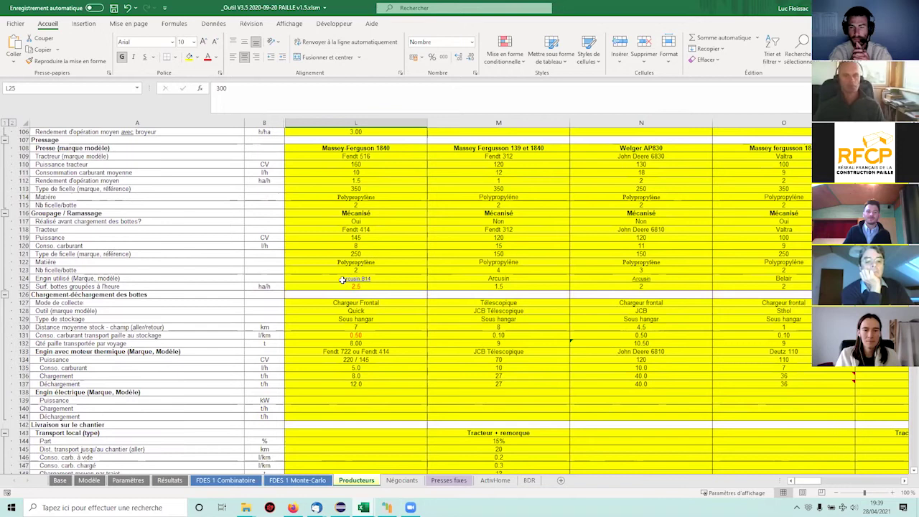
scroll(342, 279, down, 4)
scroll(327, 247, down, 1)
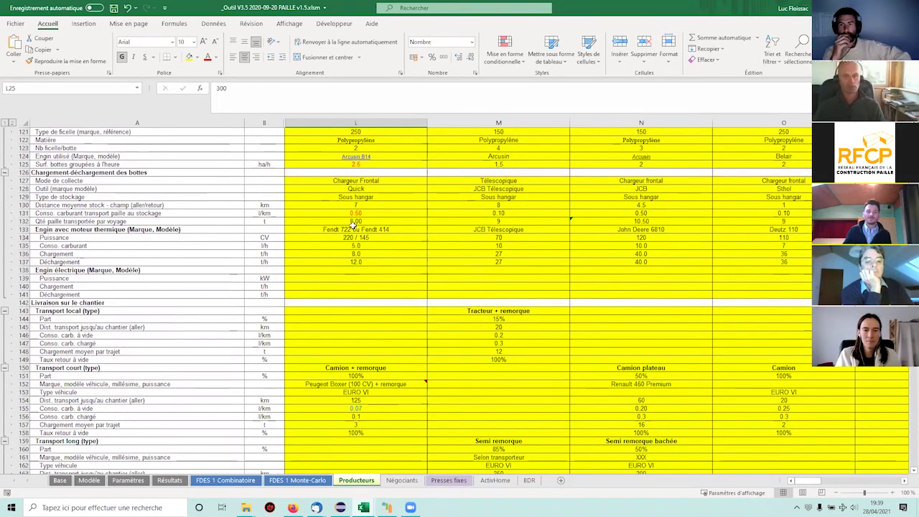
scroll(360, 257, down, 3)
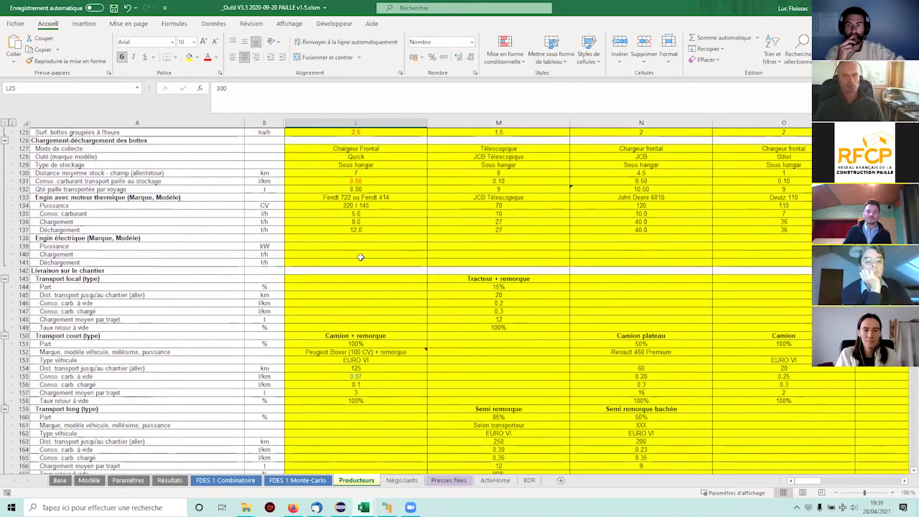
scroll(351, 215, down, 2)
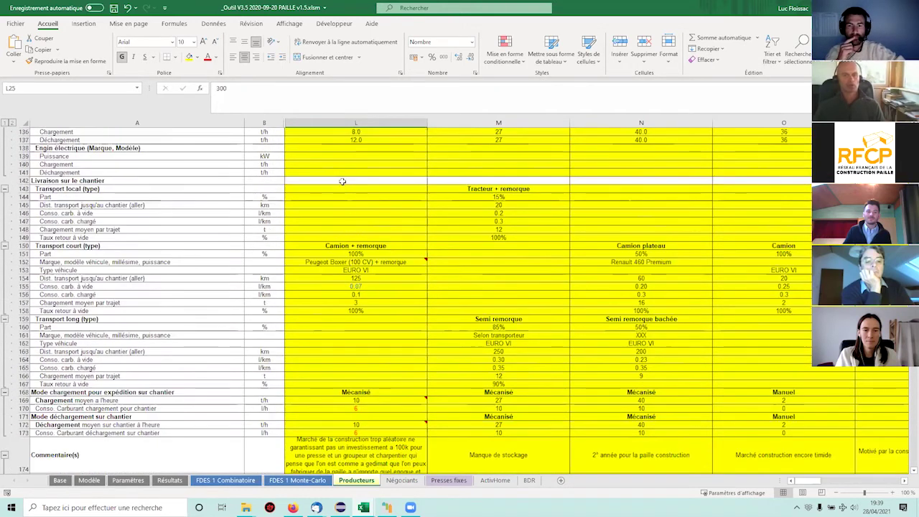
scroll(331, 165, down, 3)
scroll(336, 301, down, 1)
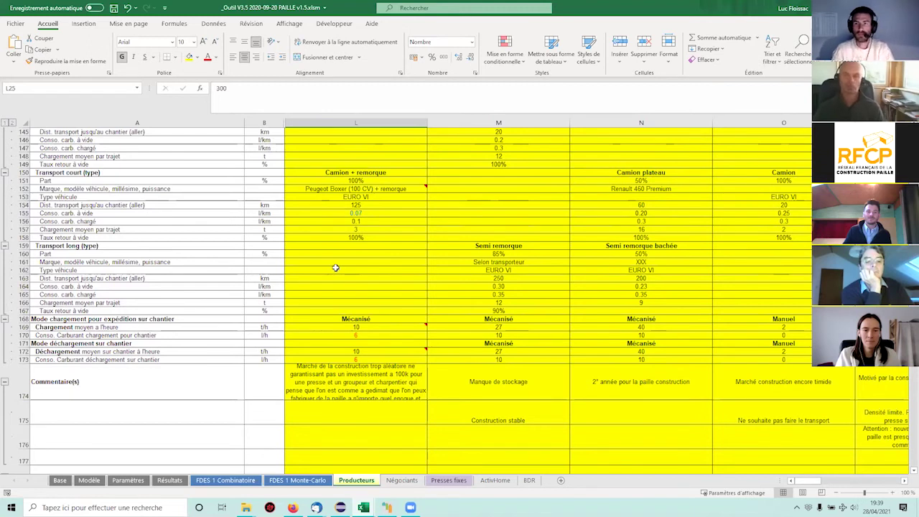
Unhide the summary columns C to K between the units column and the first producer's data
scroll(335, 267, up, 1)
scroll(335, 268, up, 4)
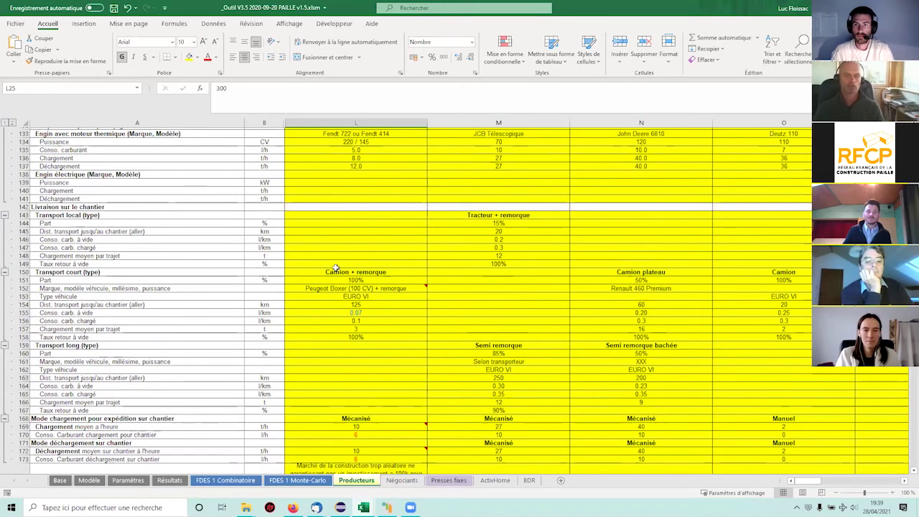
scroll(335, 267, up, 3)
scroll(335, 267, down, 14)
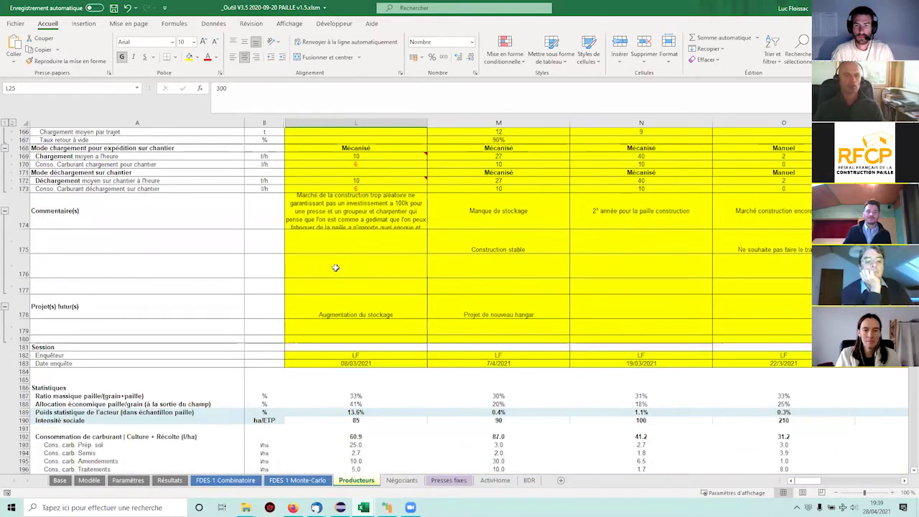
scroll(341, 267, down, 4)
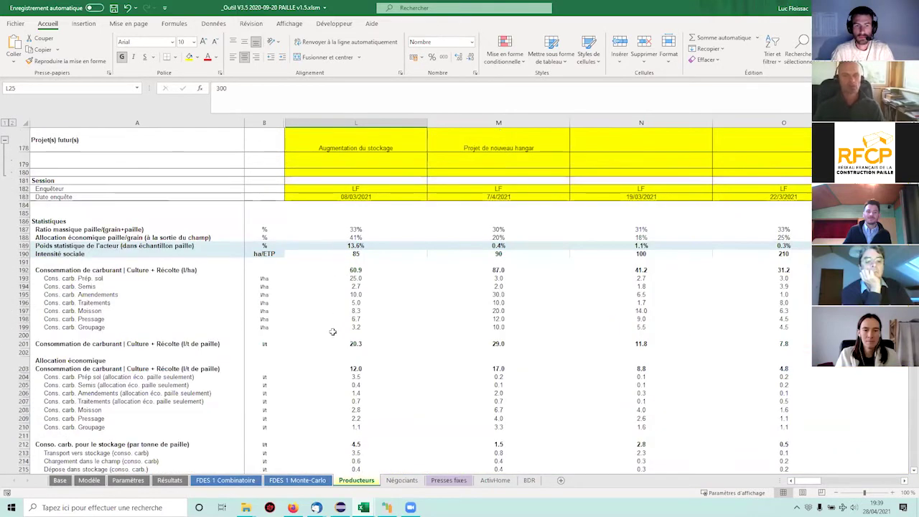
click(212, 125)
drag(212, 118, 291, 124)
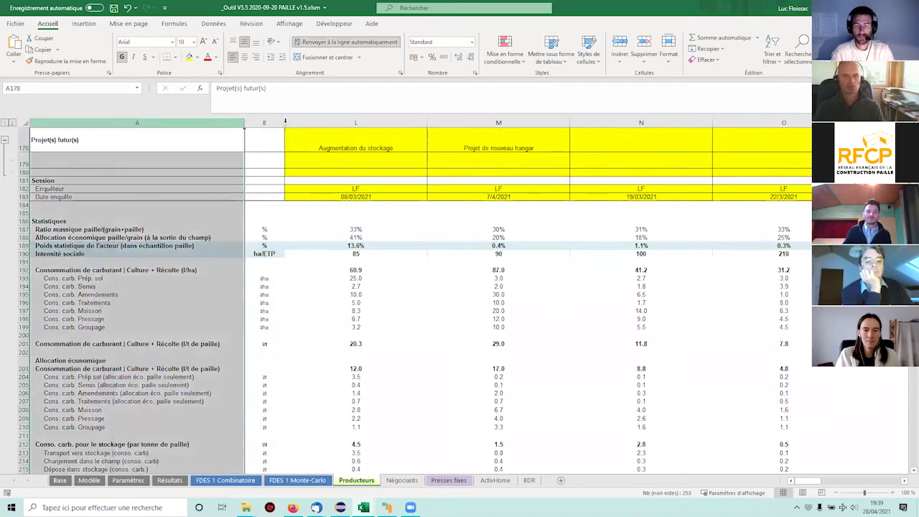
right_click(291, 125)
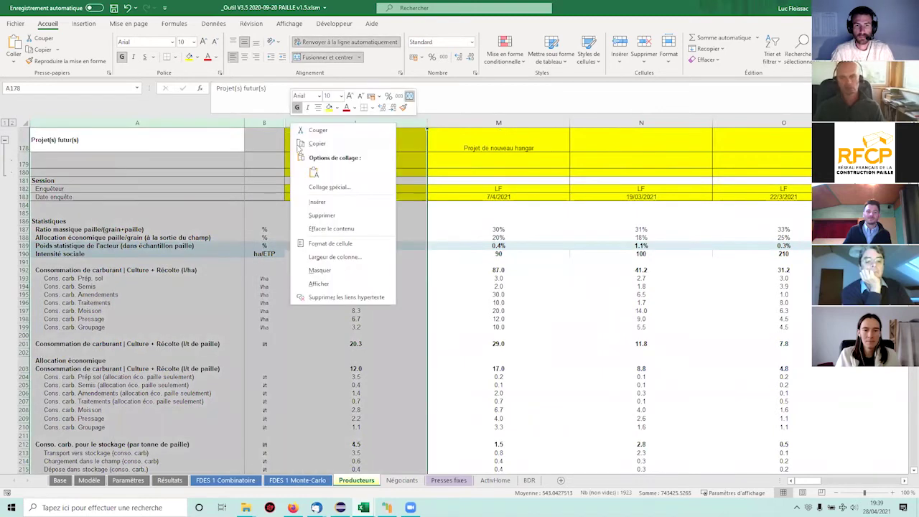
click(324, 283)
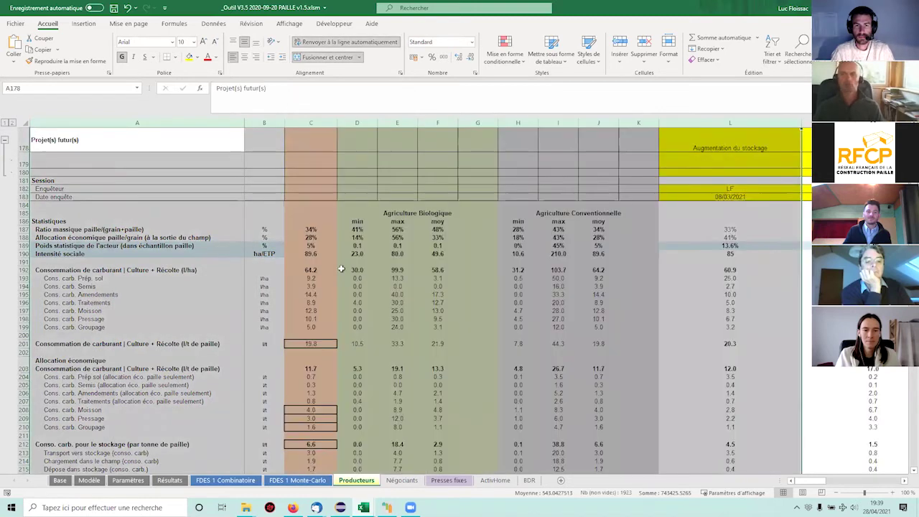
Compare the organic and conventional farming averages for economic straw allocation, social intensity and fuel consumption per hectare
scroll(380, 343, up, 3)
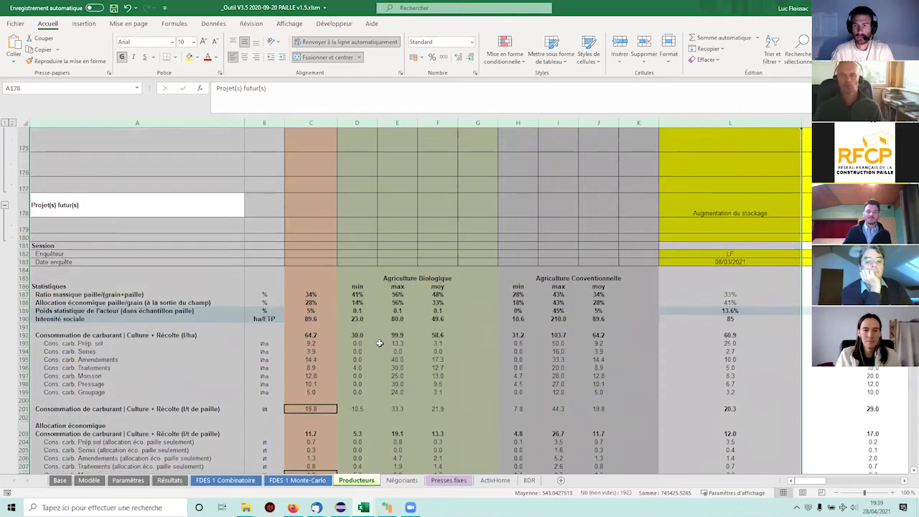
scroll(380, 343, down, 2)
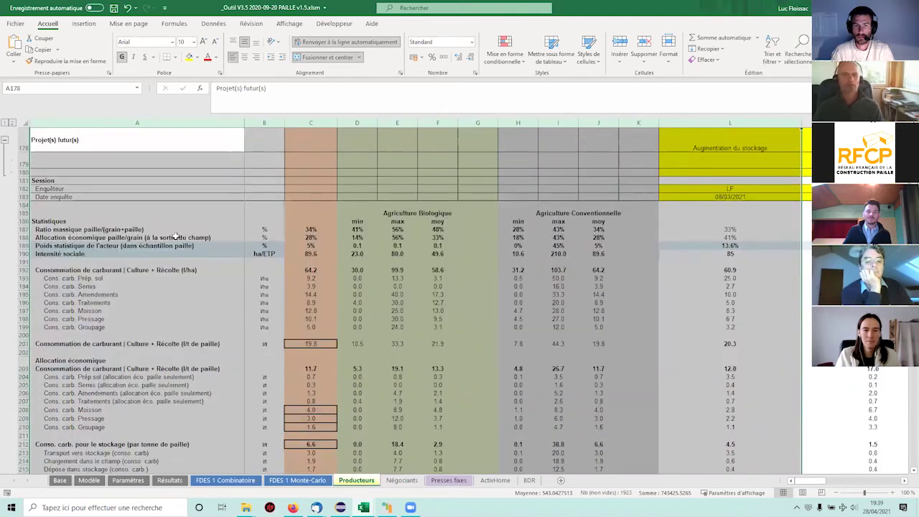
scroll(176, 236, down, 2)
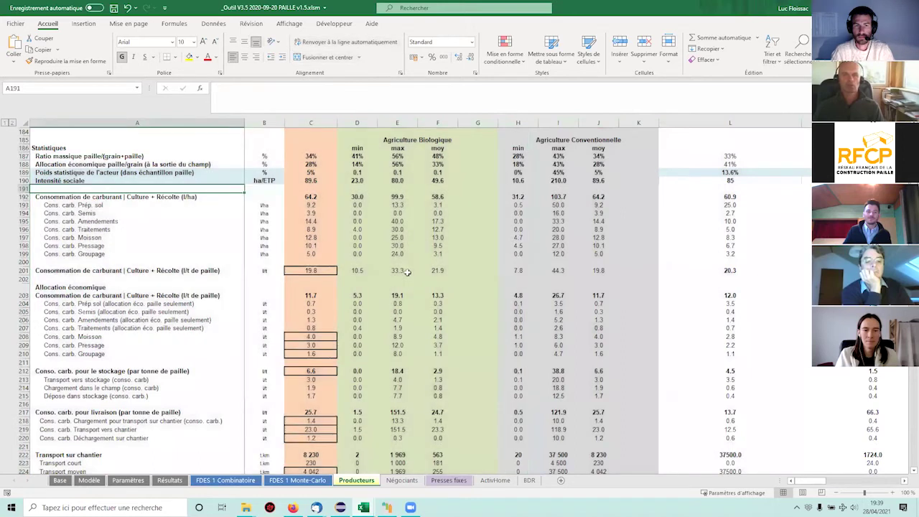
click(145, 188)
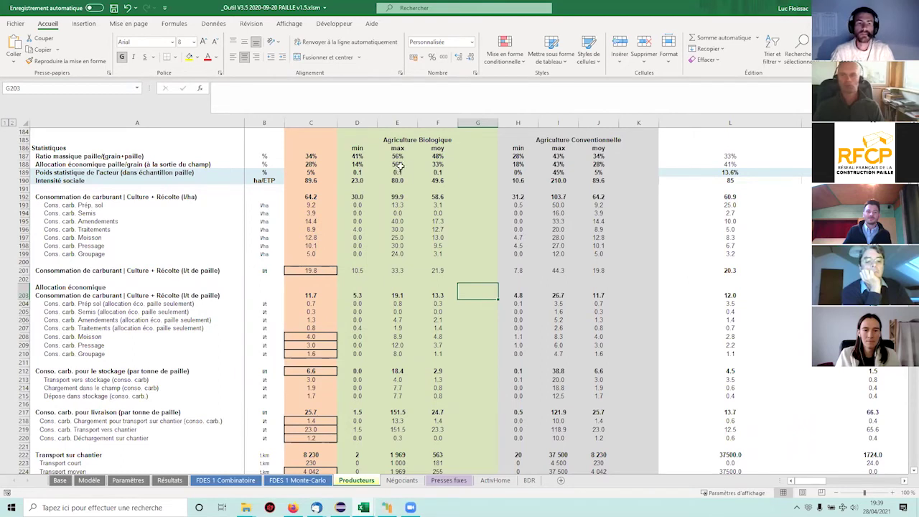
click(437, 164)
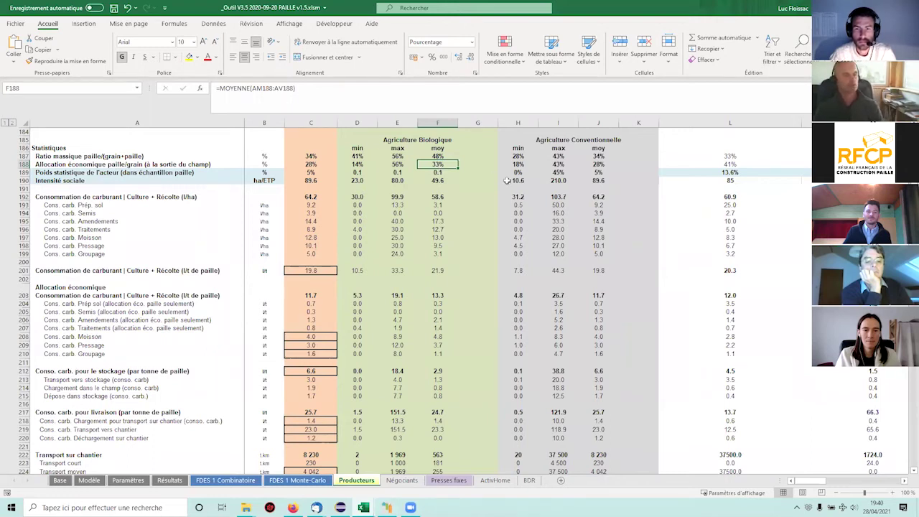
click(598, 164)
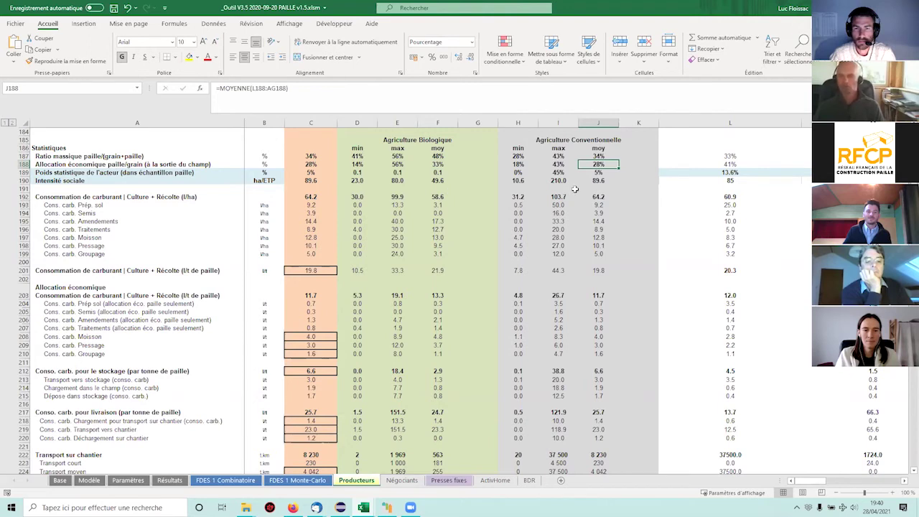
click(438, 180)
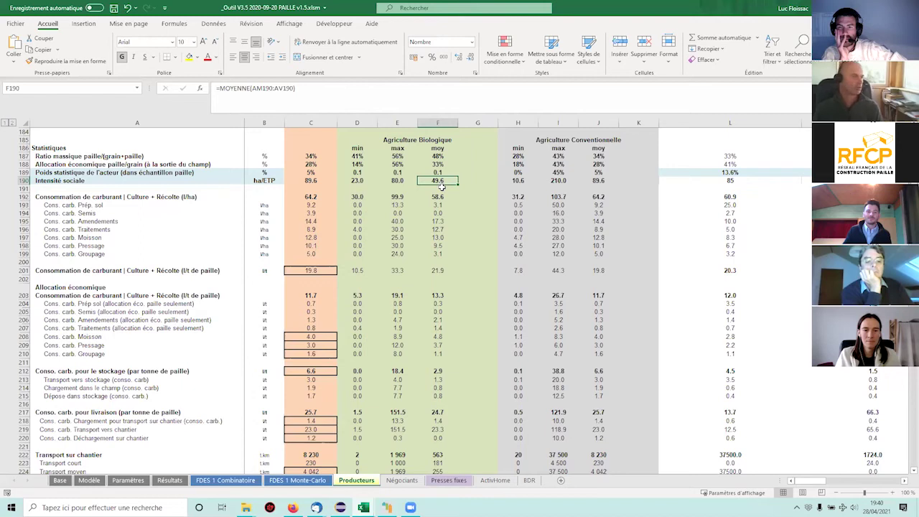
click(594, 183)
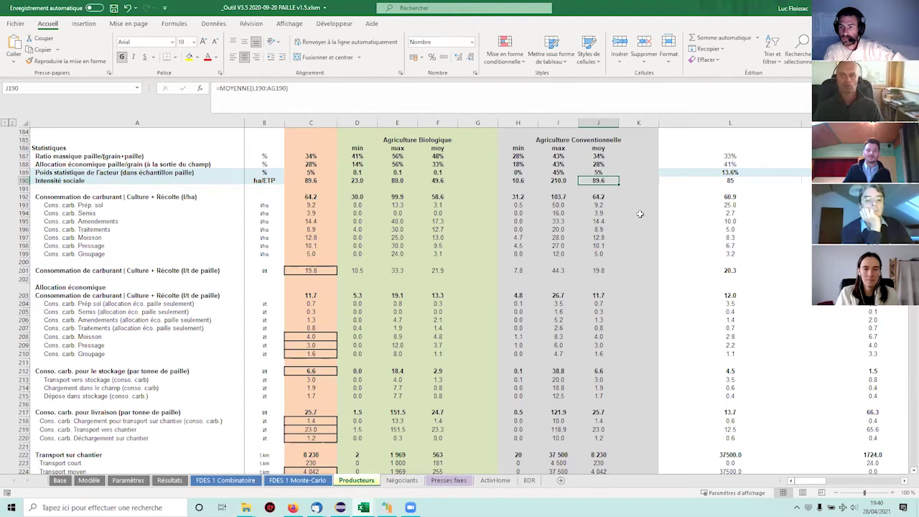
click(436, 197)
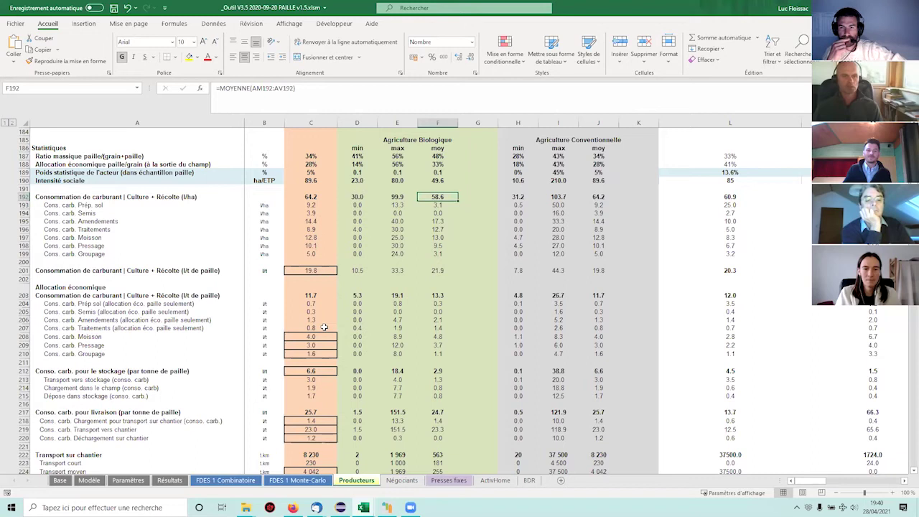
Review the fuel and electricity statistics for crop allocation, storage, site delivery and transport, down to the amendments section
scroll(325, 328, down, 2)
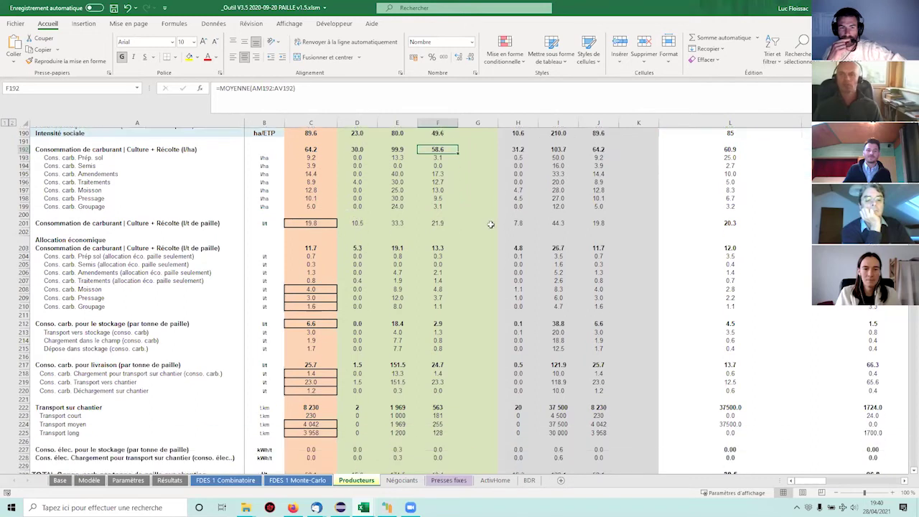
scroll(257, 225, down, 1)
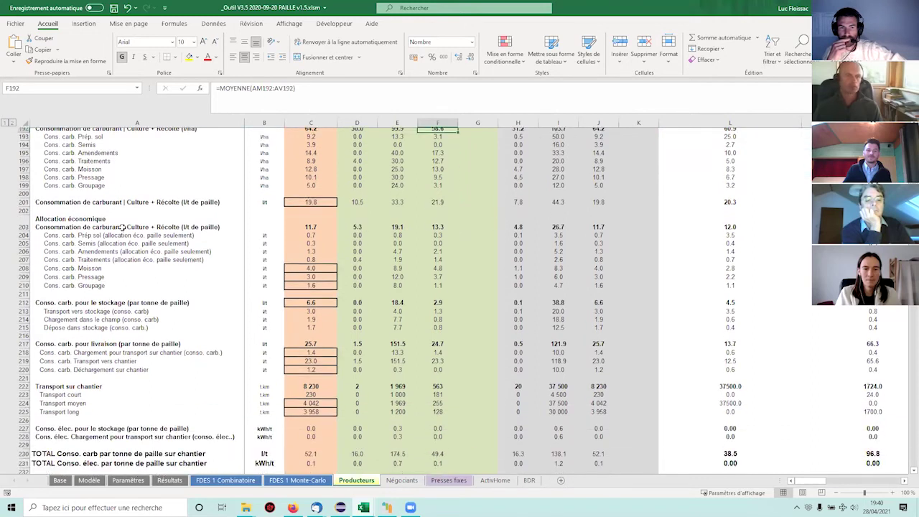
scroll(387, 292, down, 1)
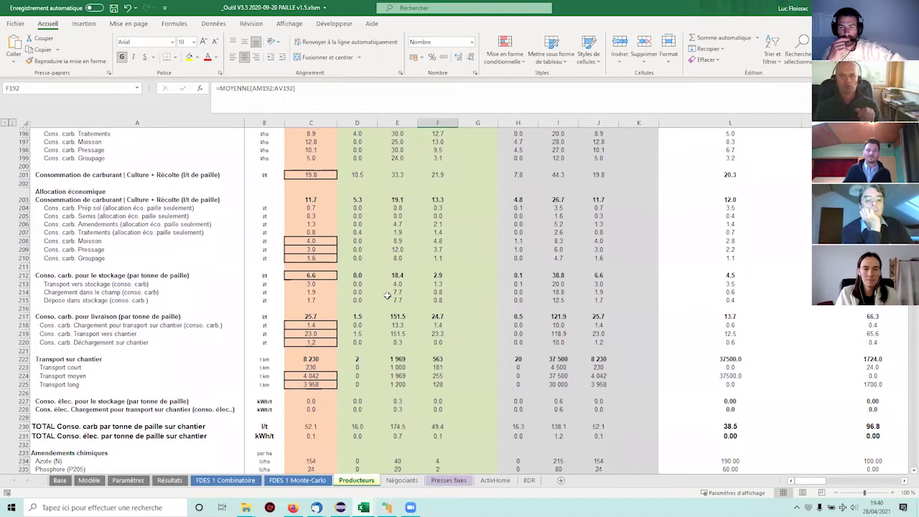
scroll(387, 295, down, 2)
scroll(387, 295, down, 5)
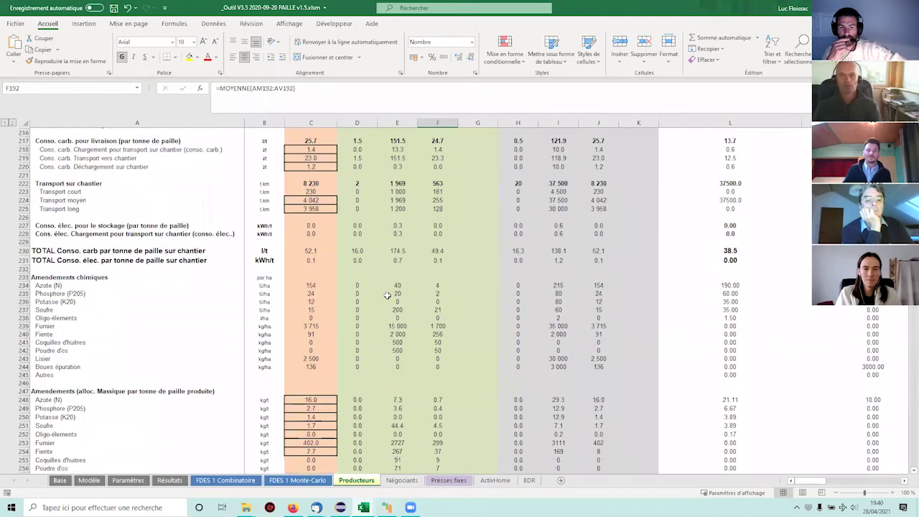
scroll(387, 295, down, 3)
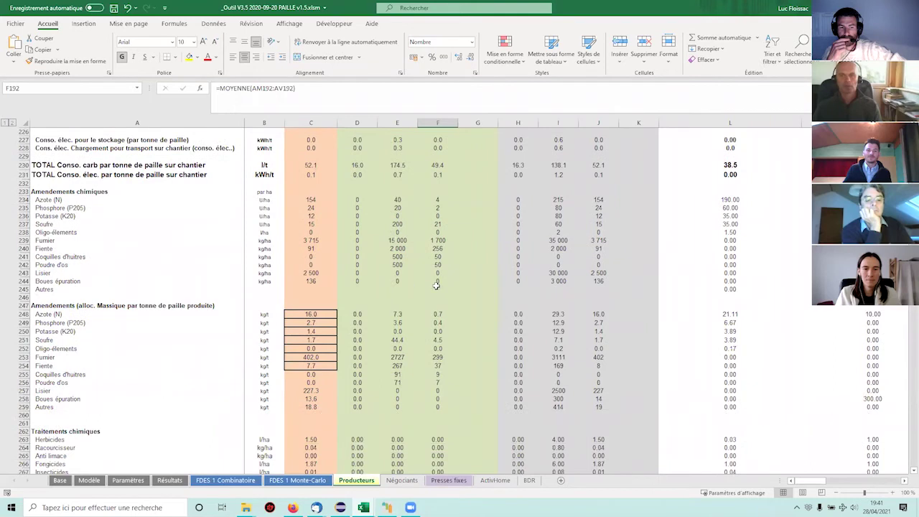
Compare the organic and conventional statistics for nitrogen per hectare, and check the organic manure and droppings amounts
scroll(446, 279, up, 3)
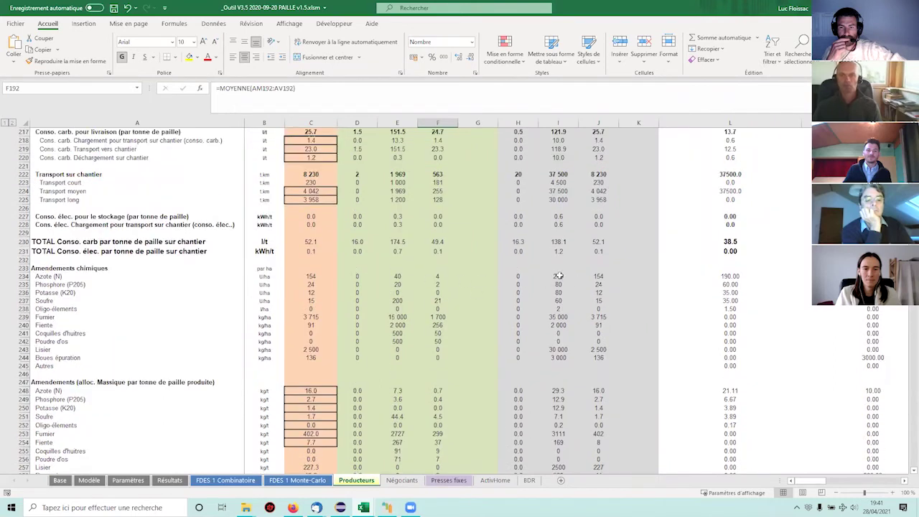
click(439, 277)
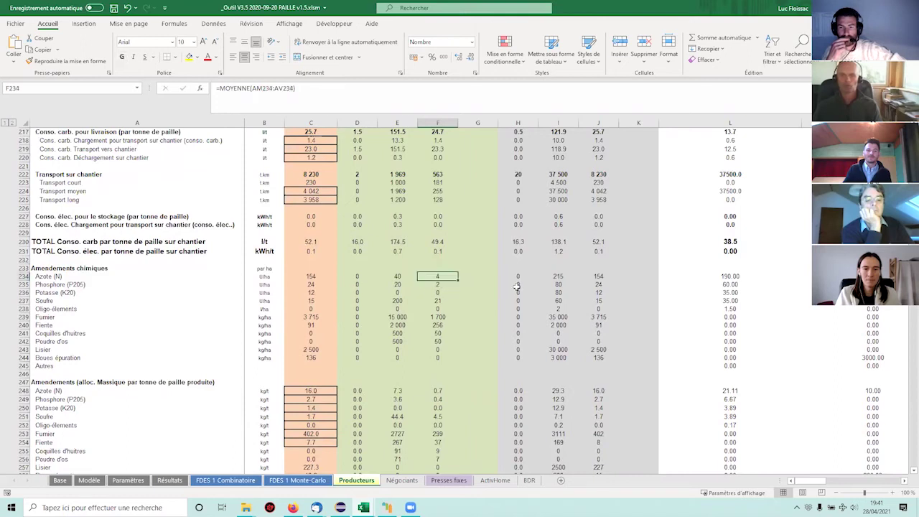
click(597, 276)
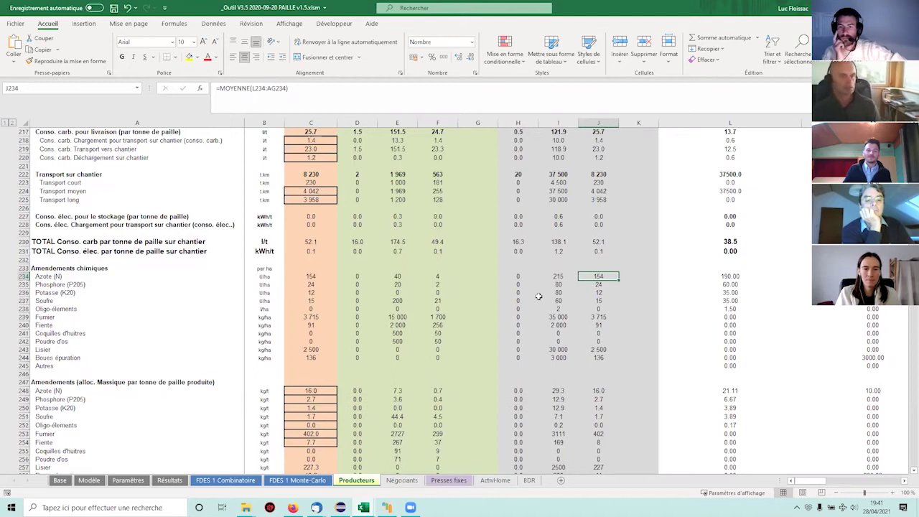
click(393, 316)
key(Right)
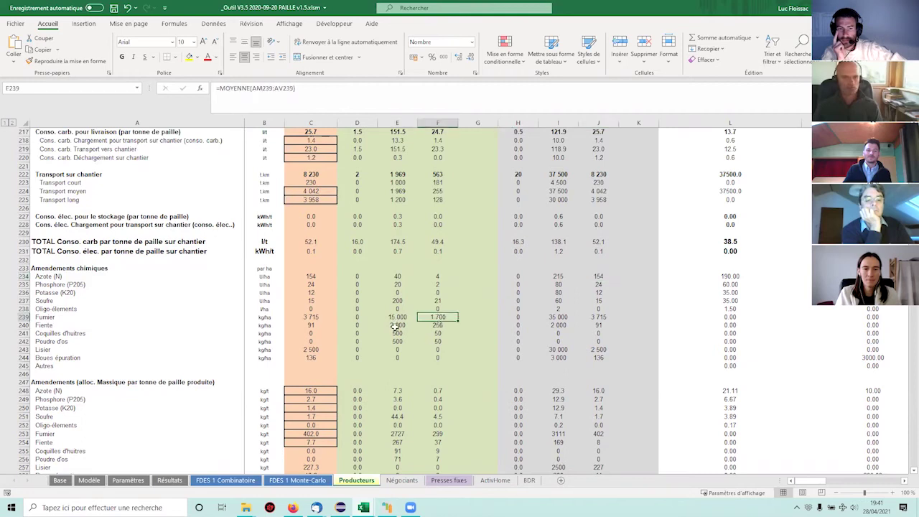
key(Down)
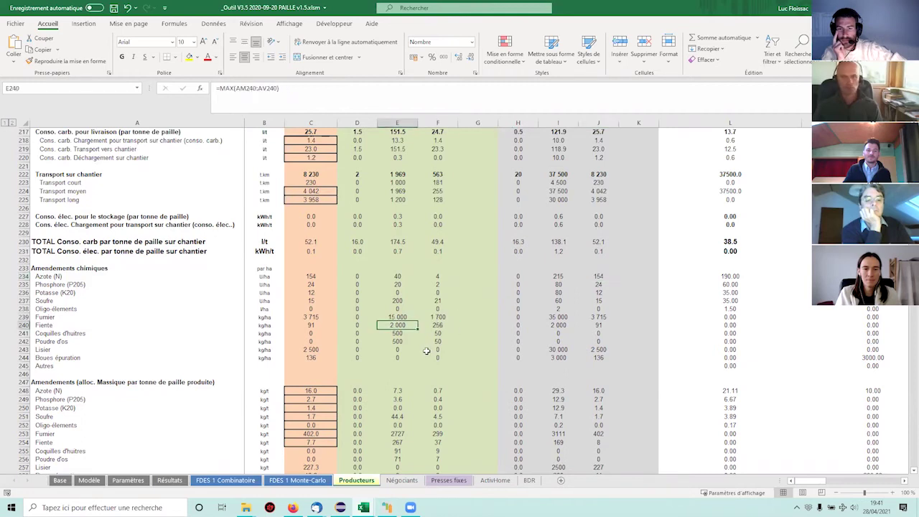
Review the amendments per tonne of straw produced and the chemical treatments, both per hectare and by economic allocation
scroll(426, 350, down, 1)
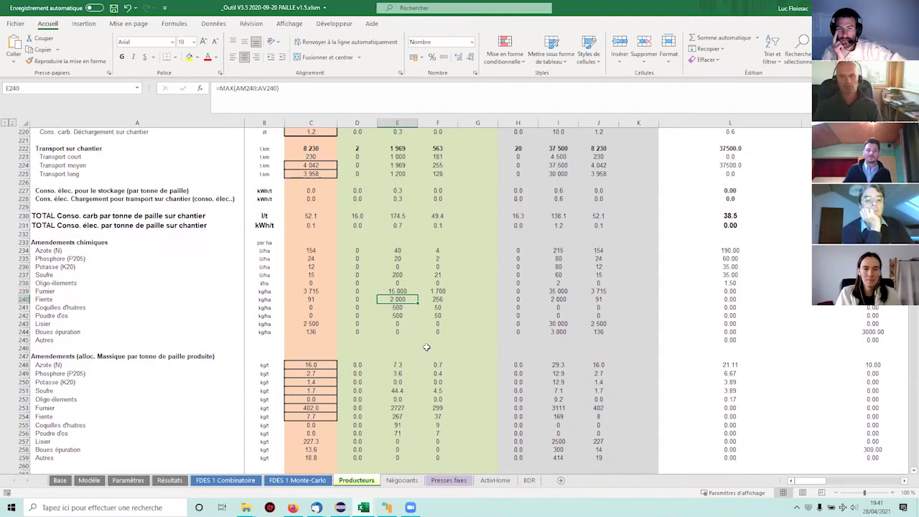
scroll(426, 347, down, 1)
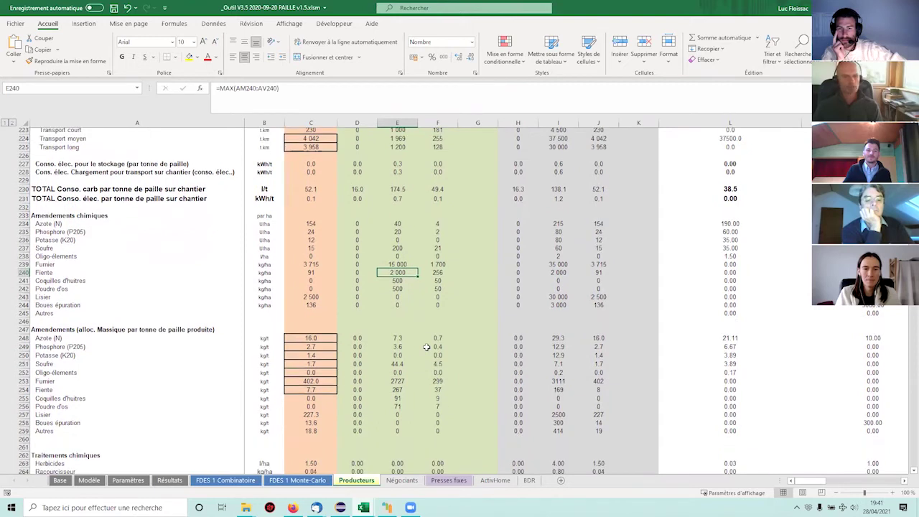
scroll(426, 348, down, 5)
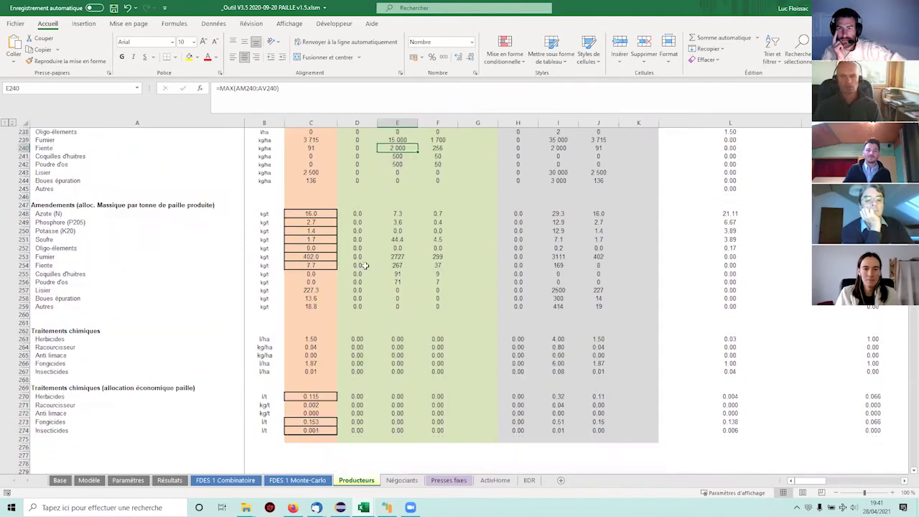
scroll(422, 273, down, 3)
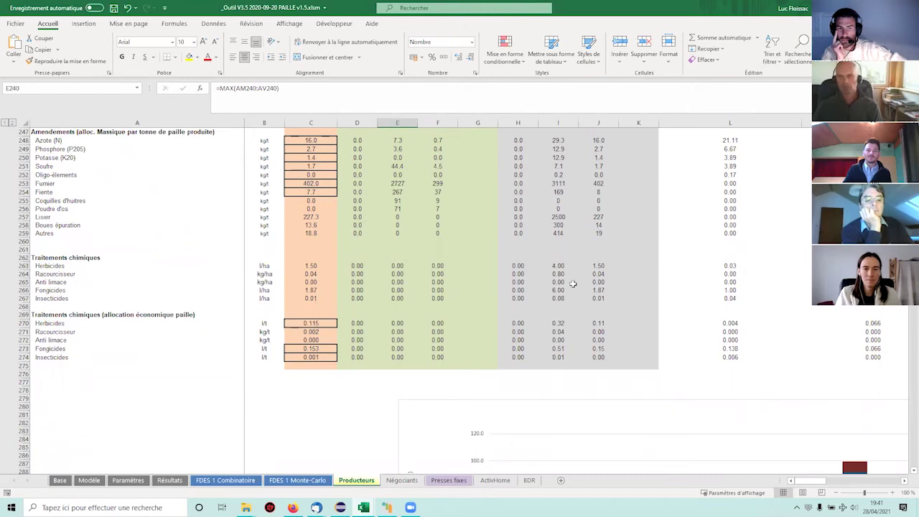
scroll(572, 284, down, 4)
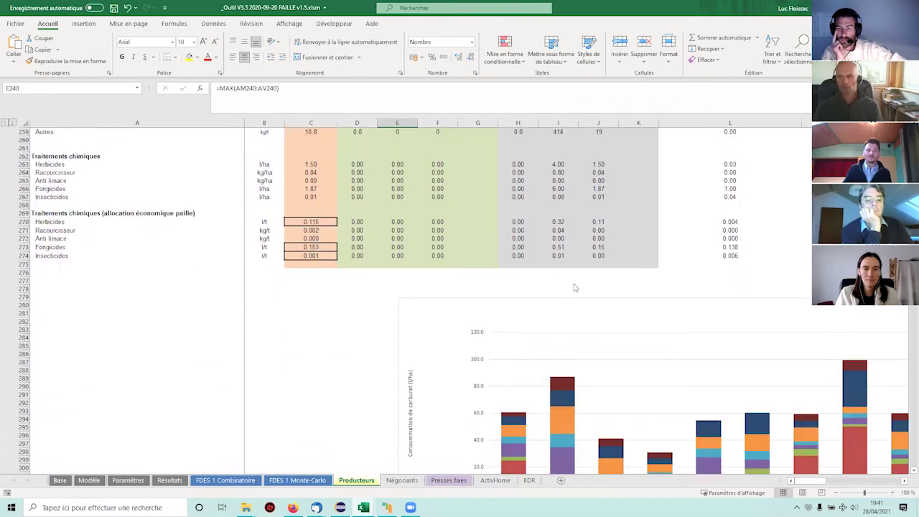
Examine the charts of fuel consumption and of chemical and organic amendments per hectare for each producer
scroll(616, 384, down, 2)
scroll(612, 441, down, 4)
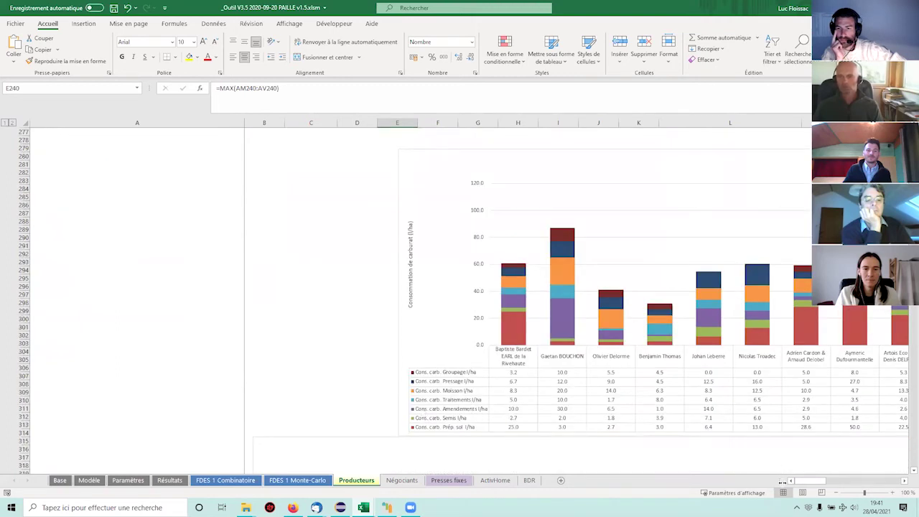
ctrl+scroll(682, 402, down, 1)
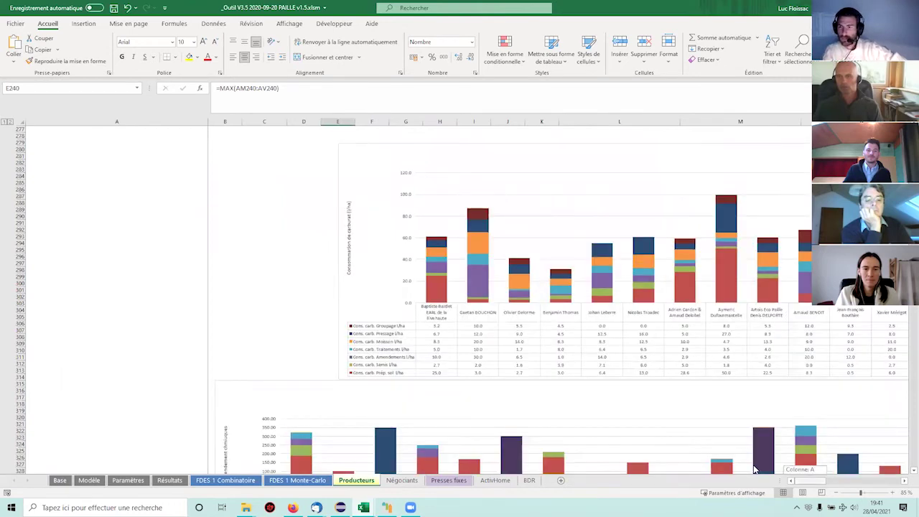
drag(841, 488, 826, 485)
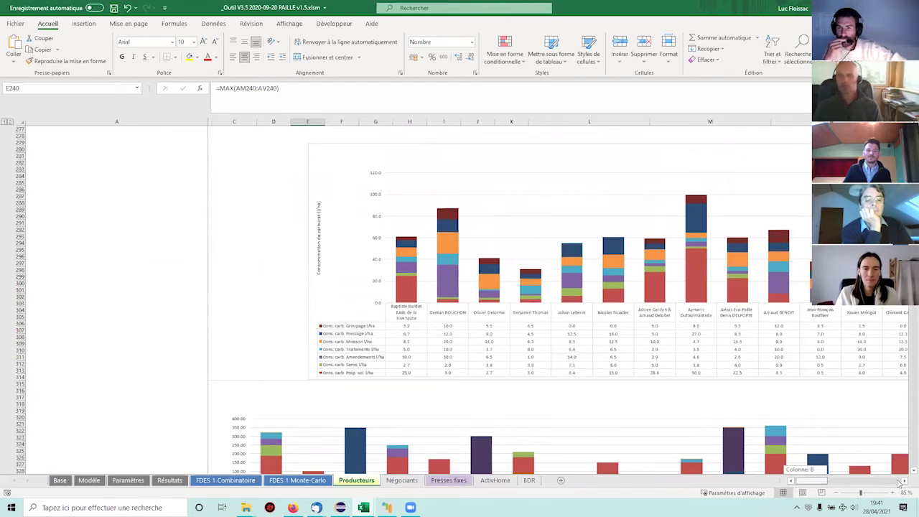
drag(898, 482, 887, 469)
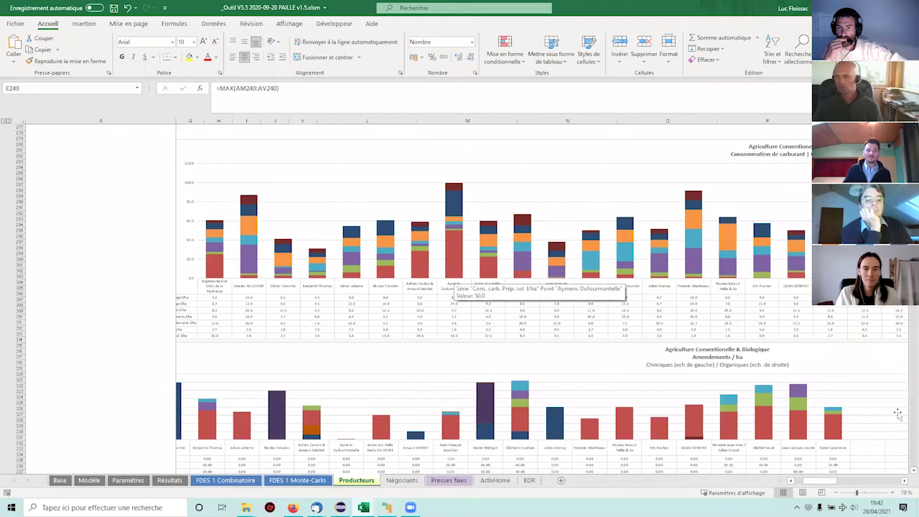
scroll(566, 340, down, 3)
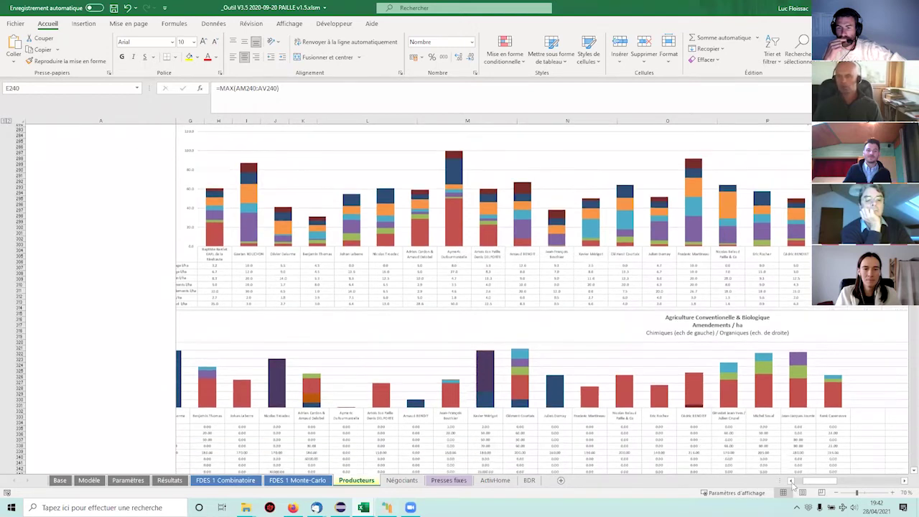
Examine the per-producer amendments per hectare with their data table, and the chemical treatments chart for conventional farming
drag(816, 485, 807, 485)
scroll(554, 358, down, 1)
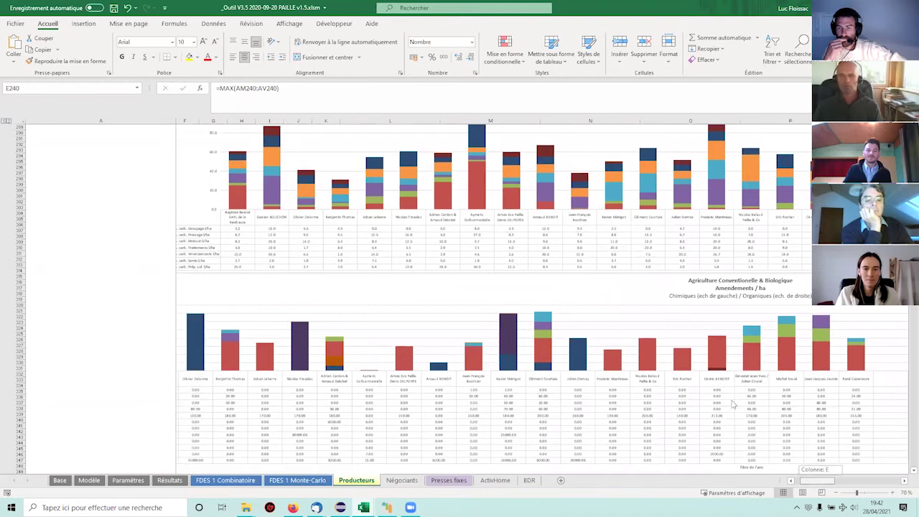
scroll(696, 420, left, 3)
scroll(624, 415, right, 1)
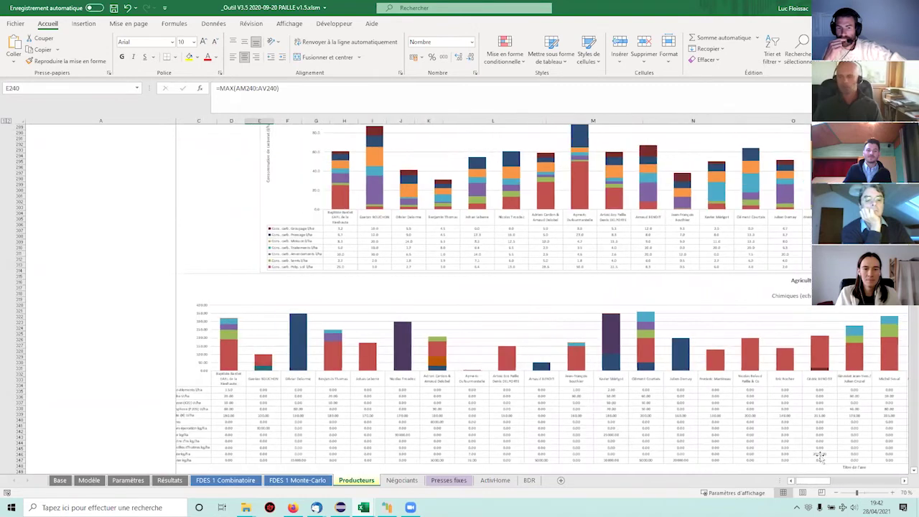
scroll(737, 414, down, 3)
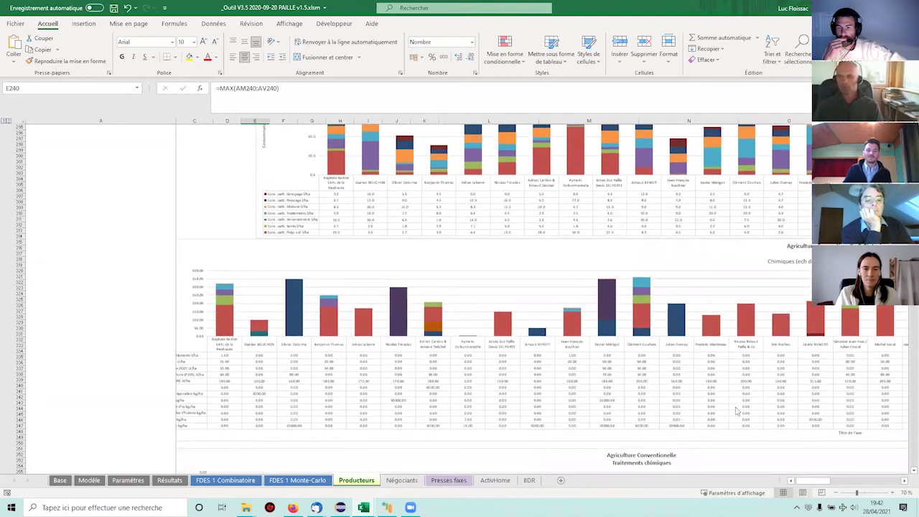
scroll(736, 409, down, 1)
scroll(736, 409, down, 9)
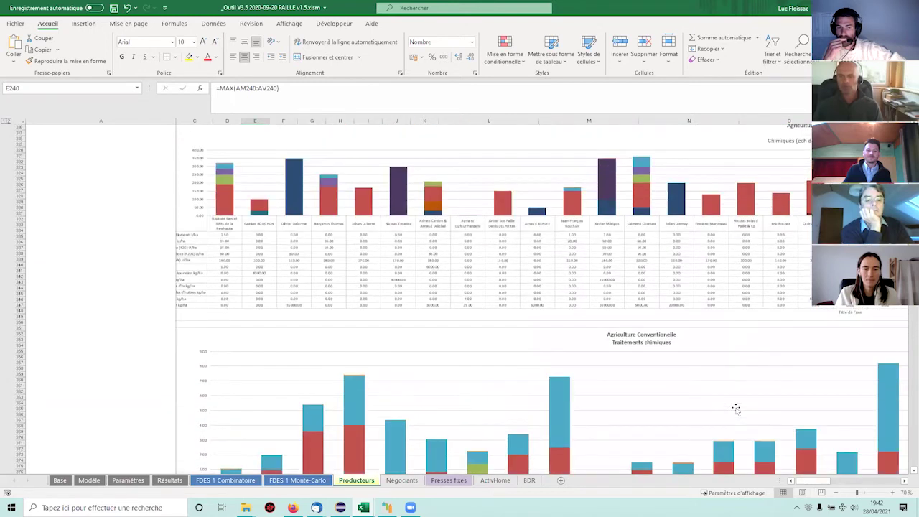
scroll(632, 370, down, 1)
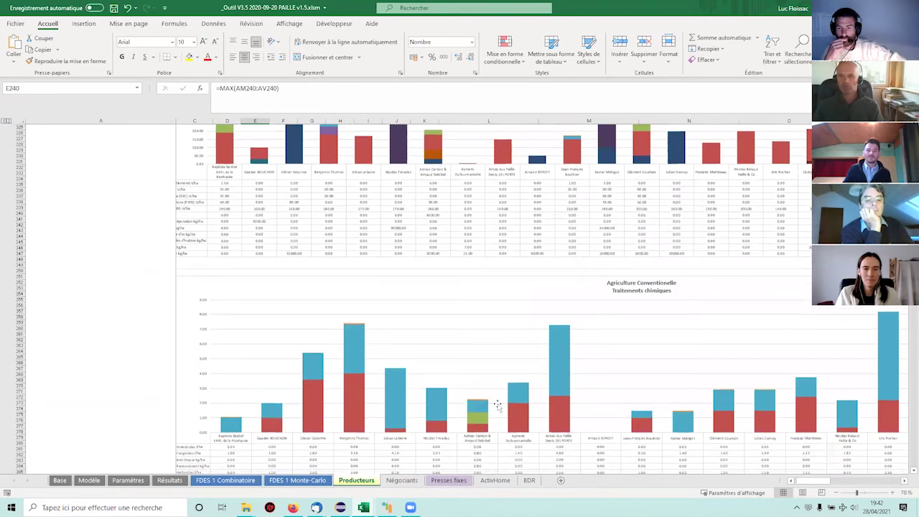
scroll(460, 381, down, 2)
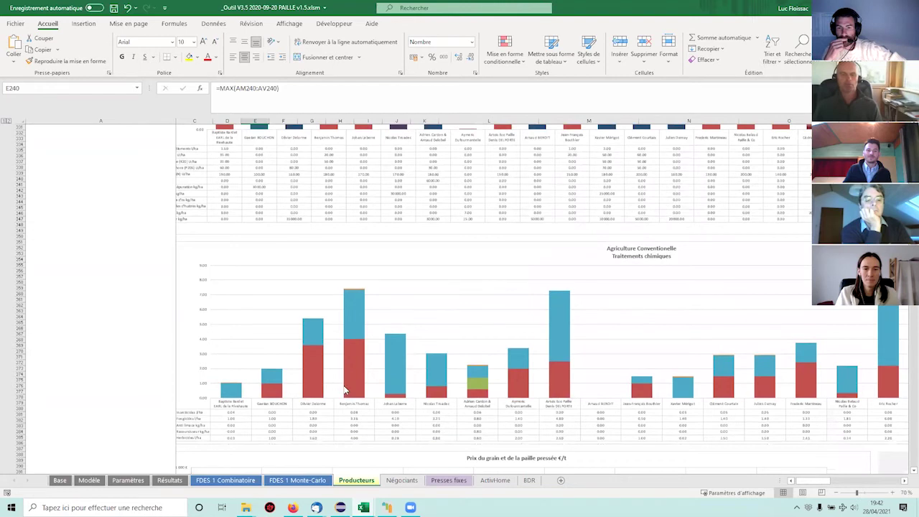
Examine the chart of grain and pressed straw prices per tonne and the stored straw price chart for each producer
scroll(345, 394, down, 11)
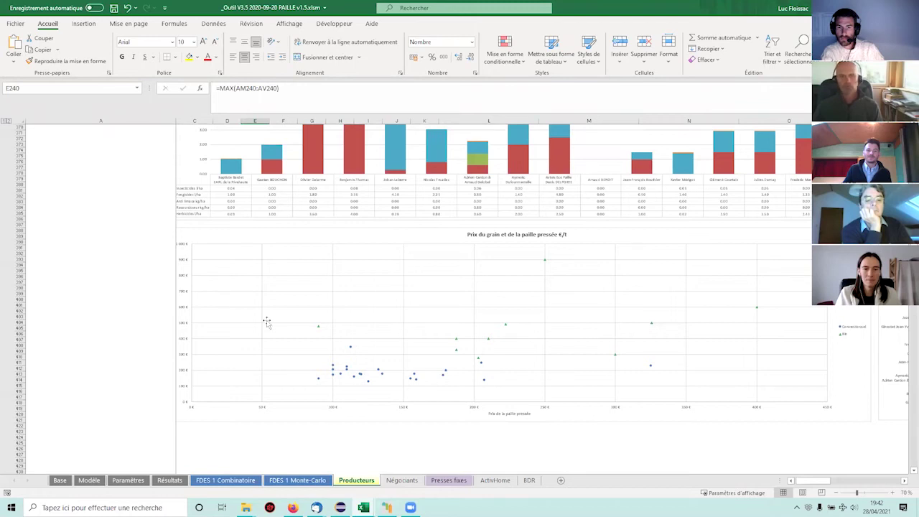
drag(809, 482, 833, 481)
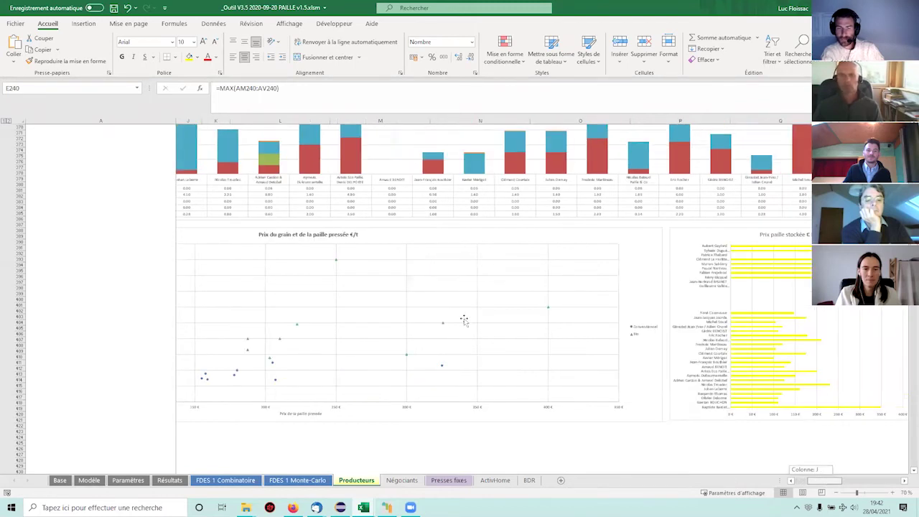
scroll(487, 324, right, 5)
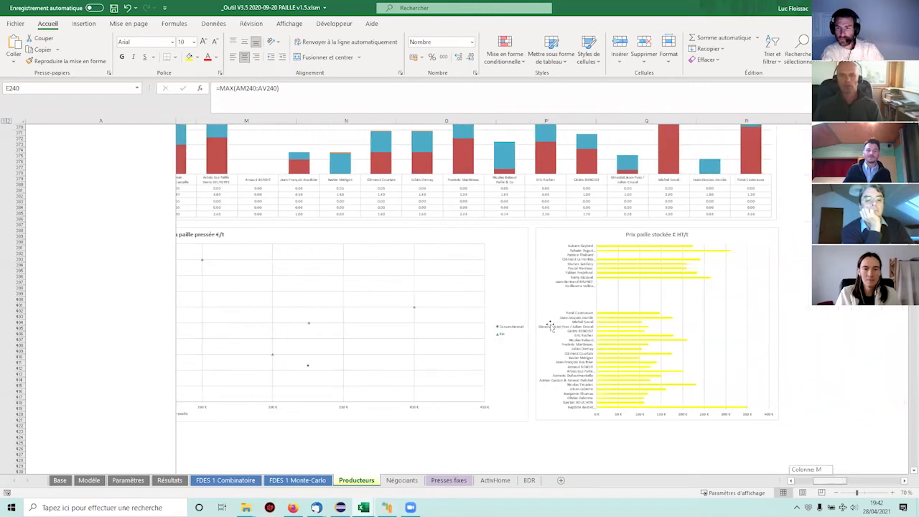
scroll(547, 323, left, 1)
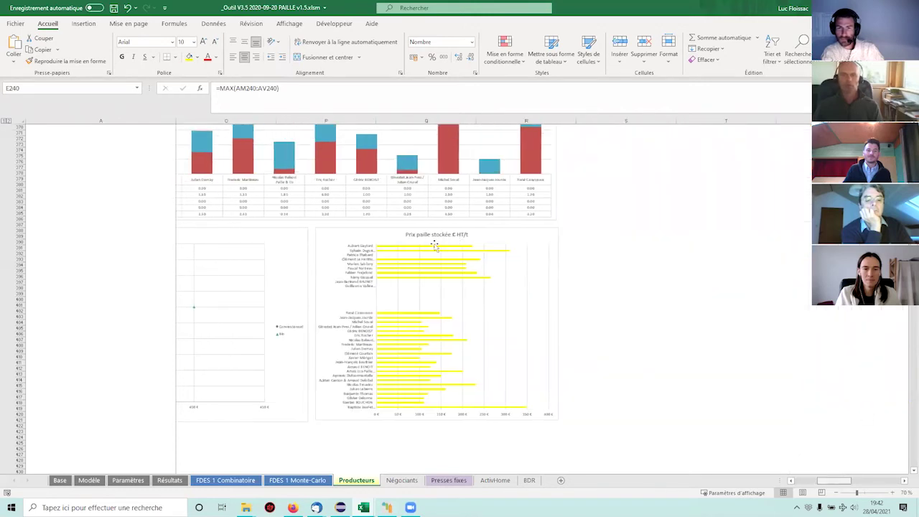
scroll(420, 371, right, 1)
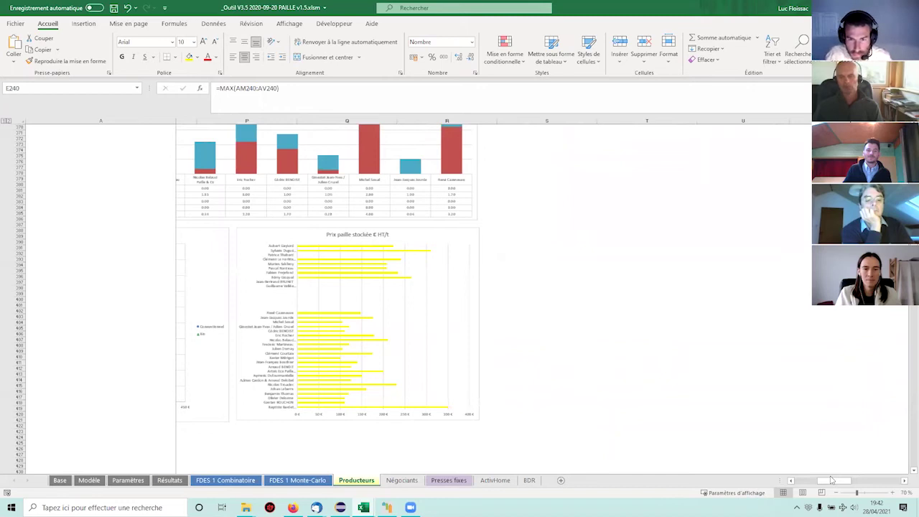
ctrl+scroll(301, 345, up, 2)
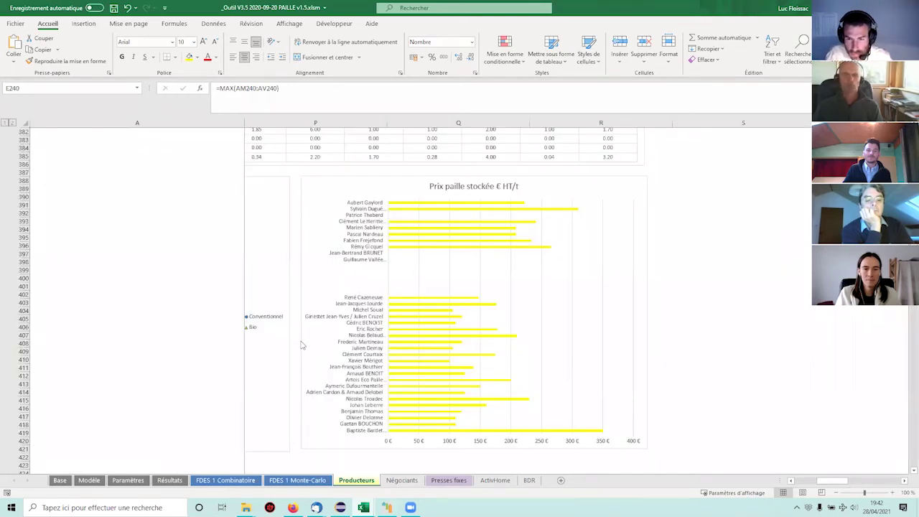
Return to the straw price statistics and check the average stored straw price for organic (F32) and conventional (J32) producers
scroll(301, 345, up, 3)
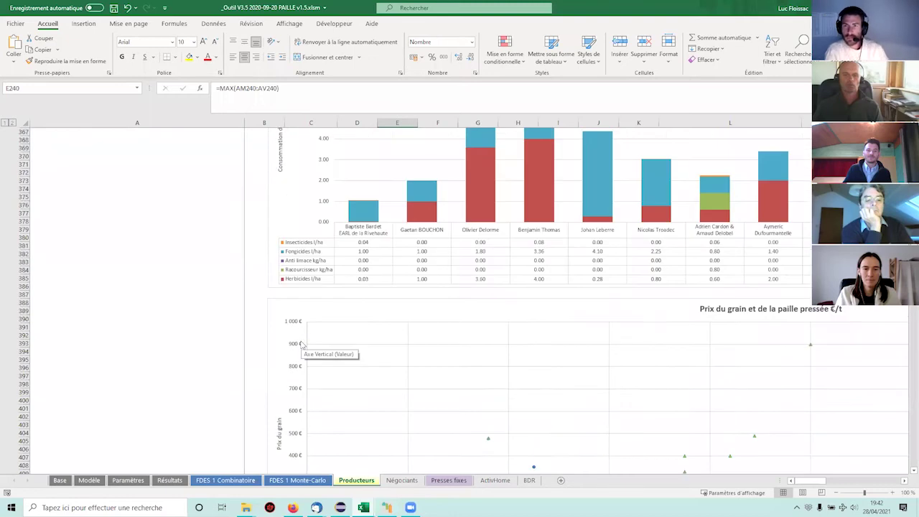
scroll(301, 345, up, 8)
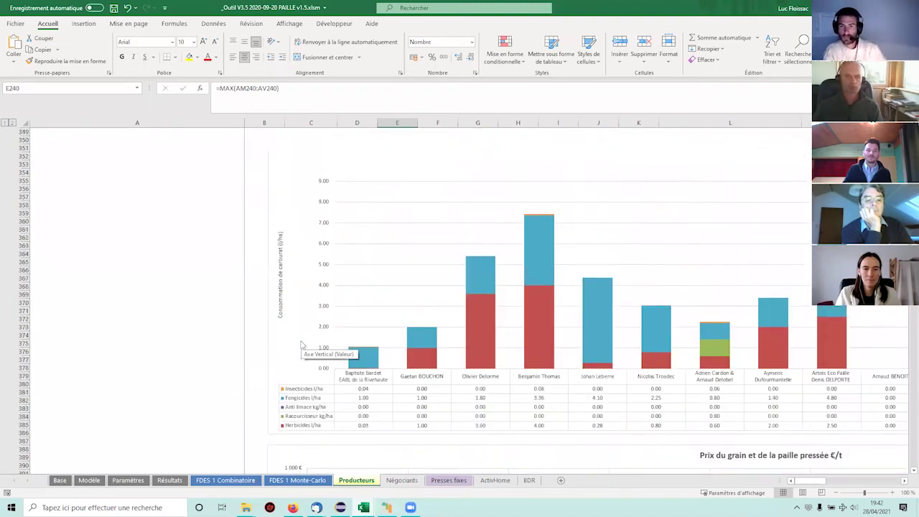
scroll(302, 345, up, 20)
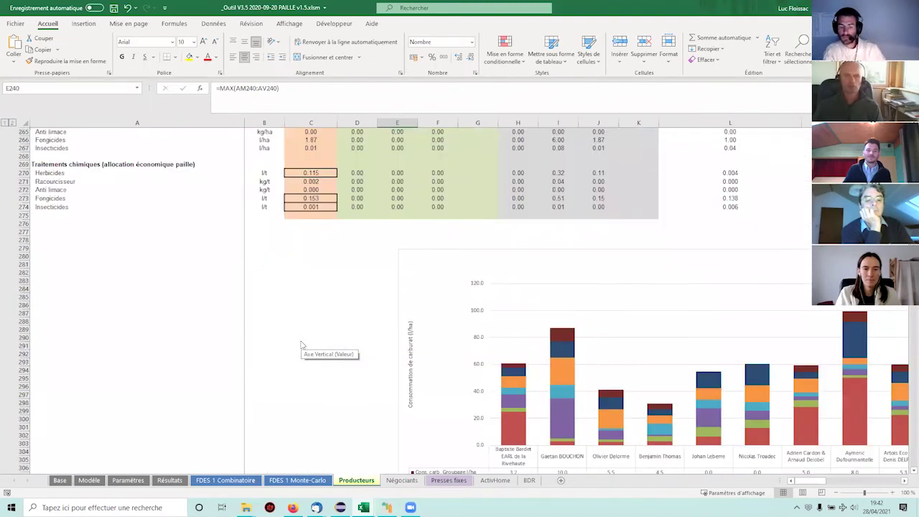
scroll(301, 345, up, 6)
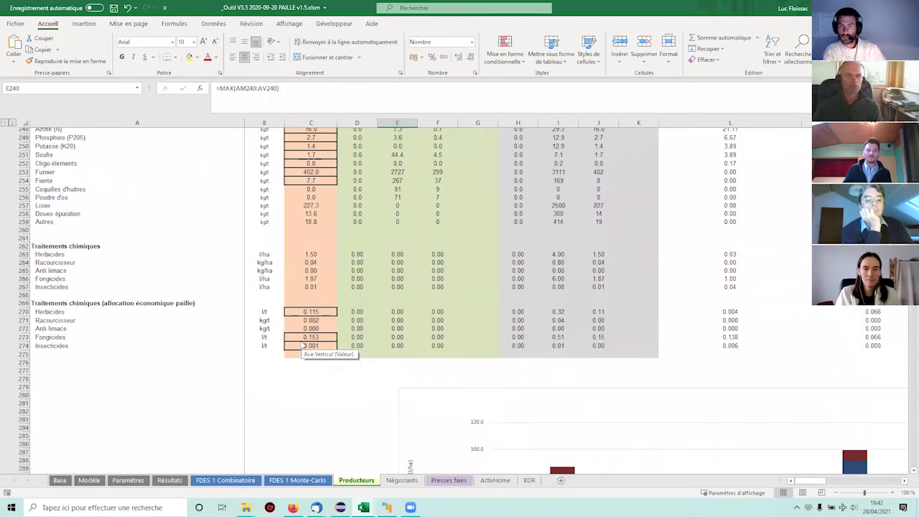
scroll(301, 345, up, 20)
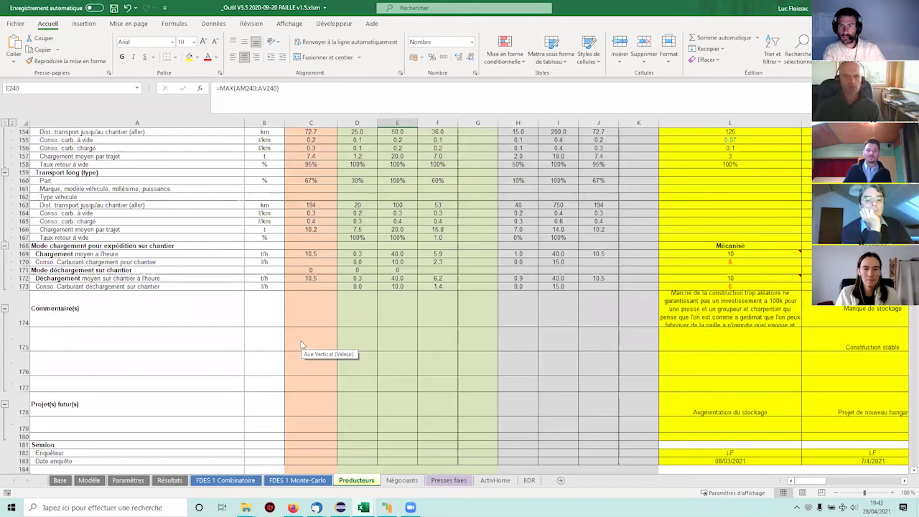
scroll(301, 345, up, 7)
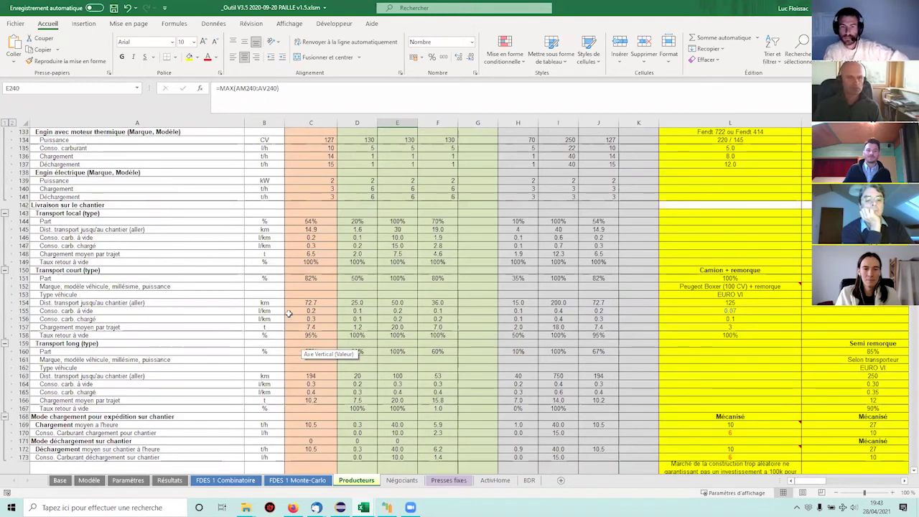
scroll(99, 259, up, 4)
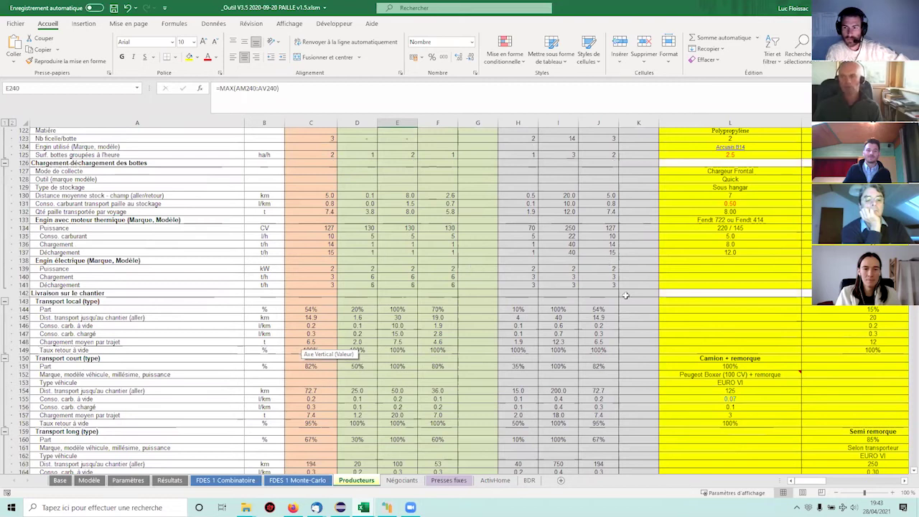
scroll(625, 295, up, 20)
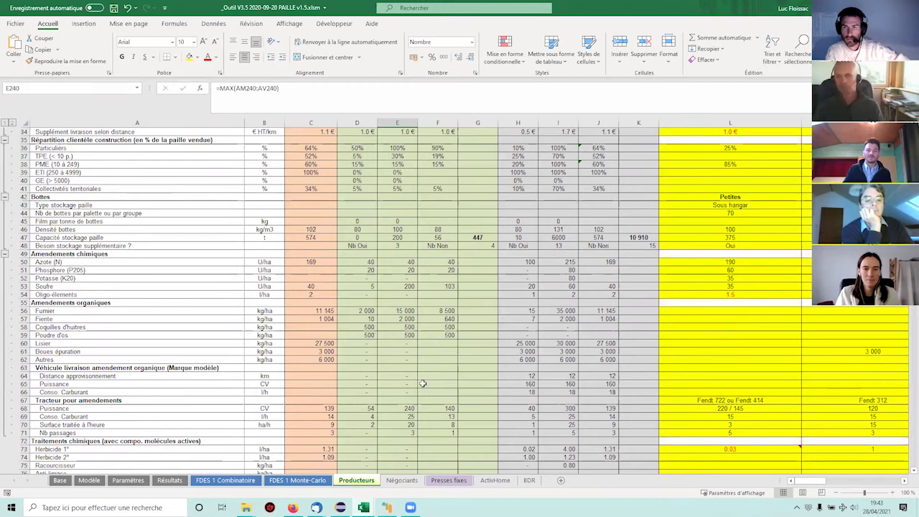
key(ctrl+z)
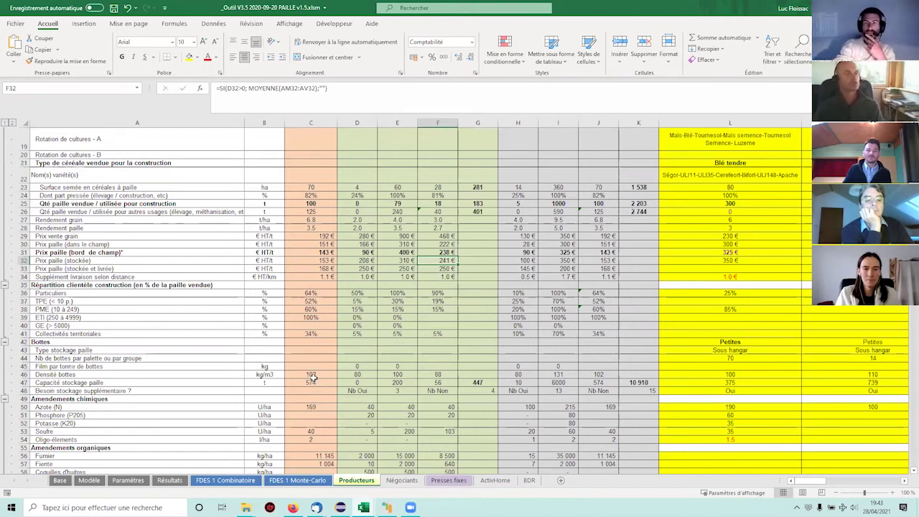
key(ctrl+z)
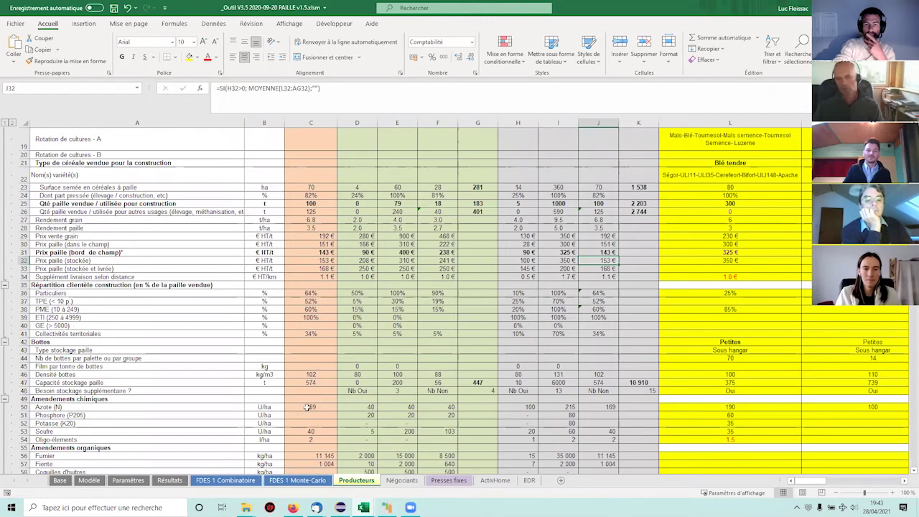
Open the Presses fixes sheet and review its supply transport, bale unloading, and incoming and outgoing bale data
click(456, 485)
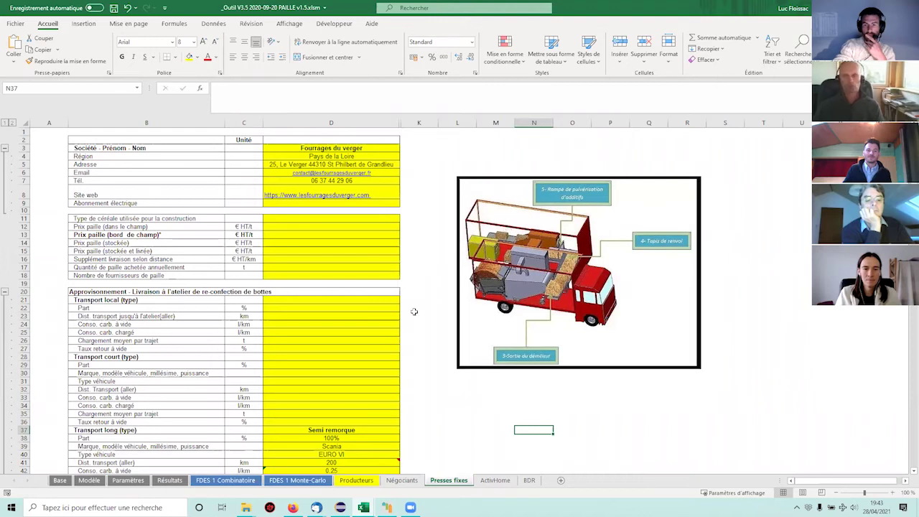
scroll(421, 305, down, 5)
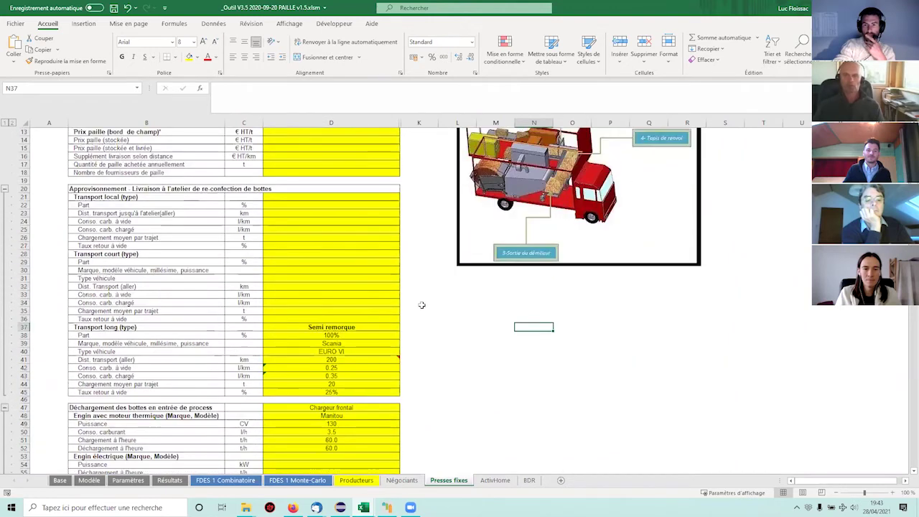
scroll(421, 304, down, 2)
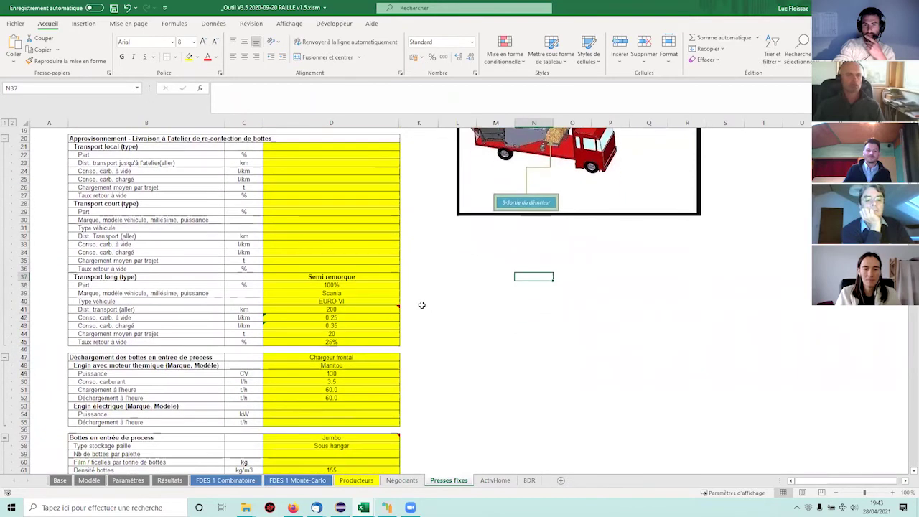
scroll(421, 305, down, 9)
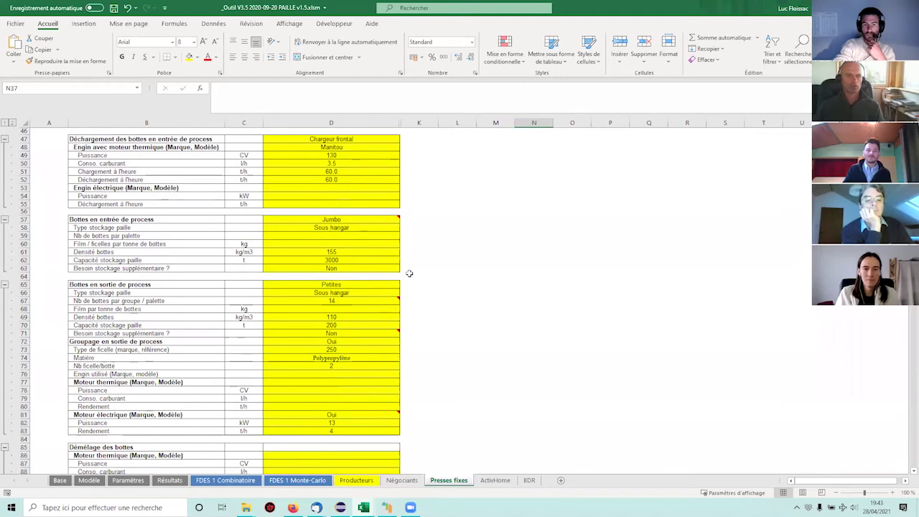
scroll(432, 274, down, 1)
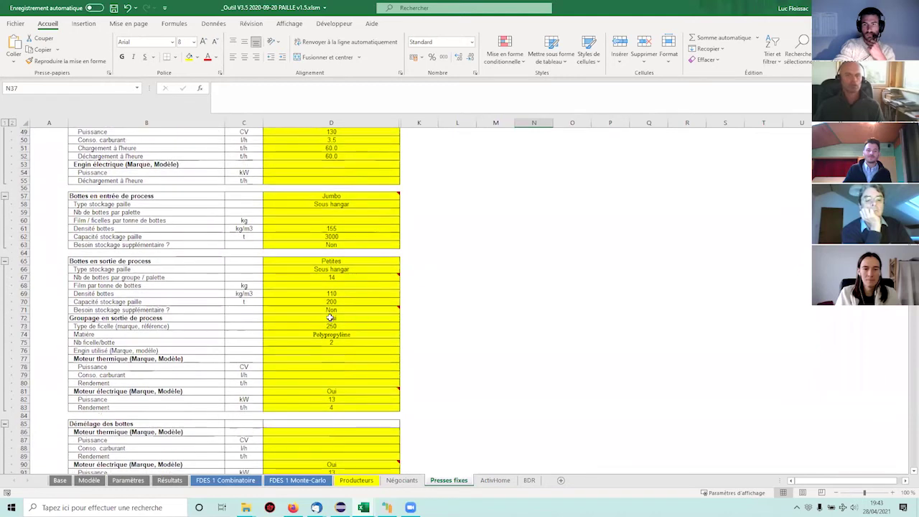
scroll(330, 317, down, 2)
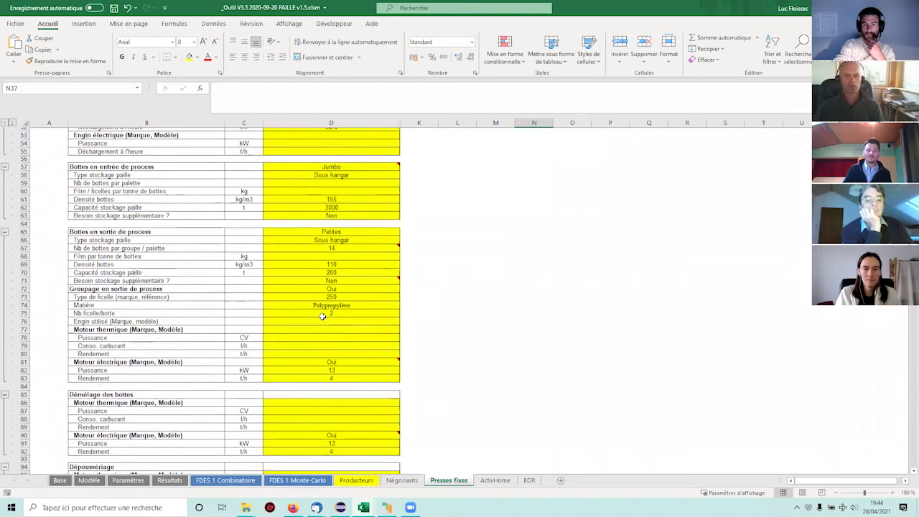
Review the fixed press data for bale untangling, dust removal, loose straw transport, re-pressing and loading for dispatch
scroll(322, 316, down, 7)
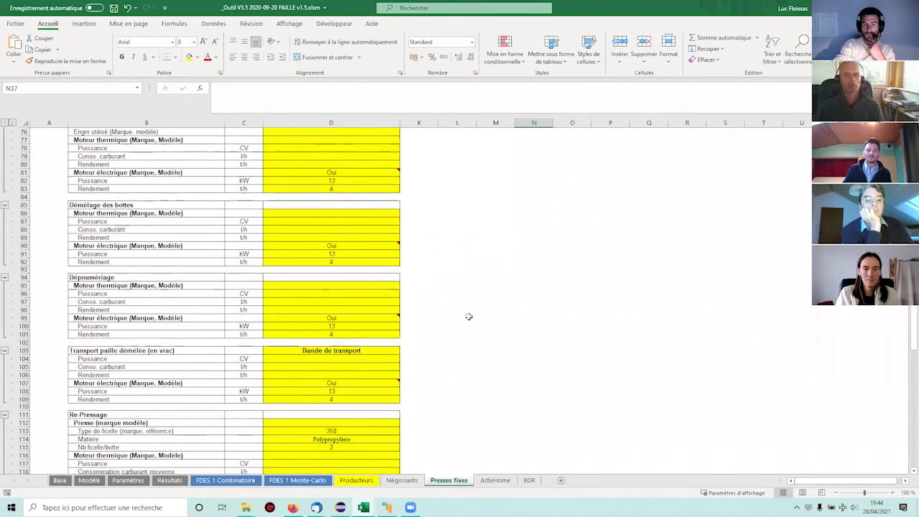
scroll(468, 316, down, 5)
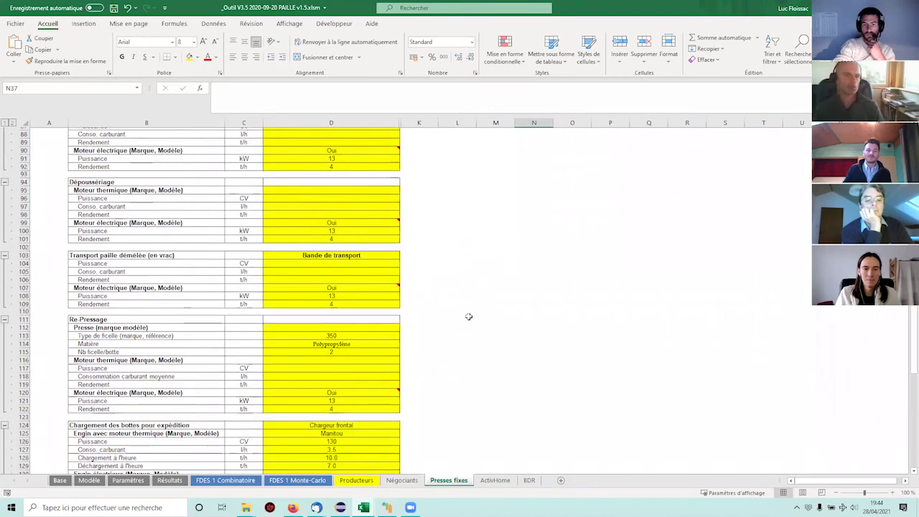
scroll(468, 315, down, 1)
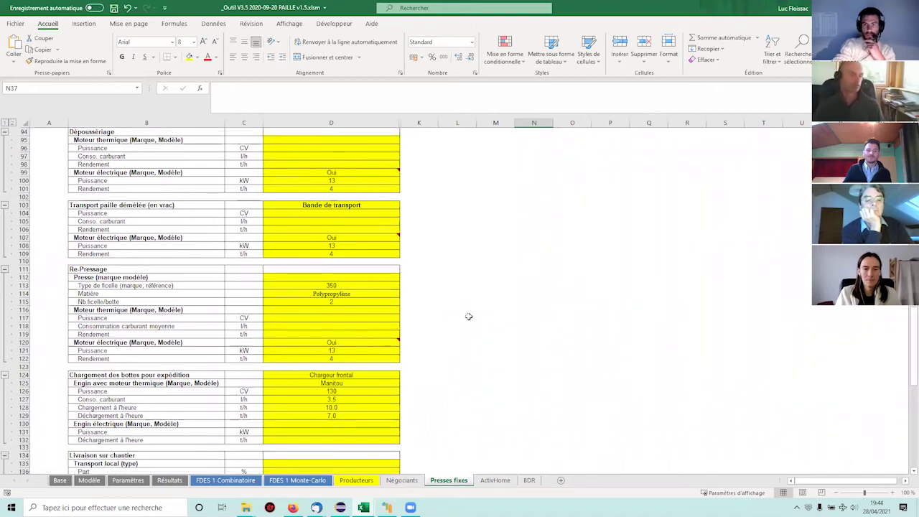
scroll(496, 328, down, 1)
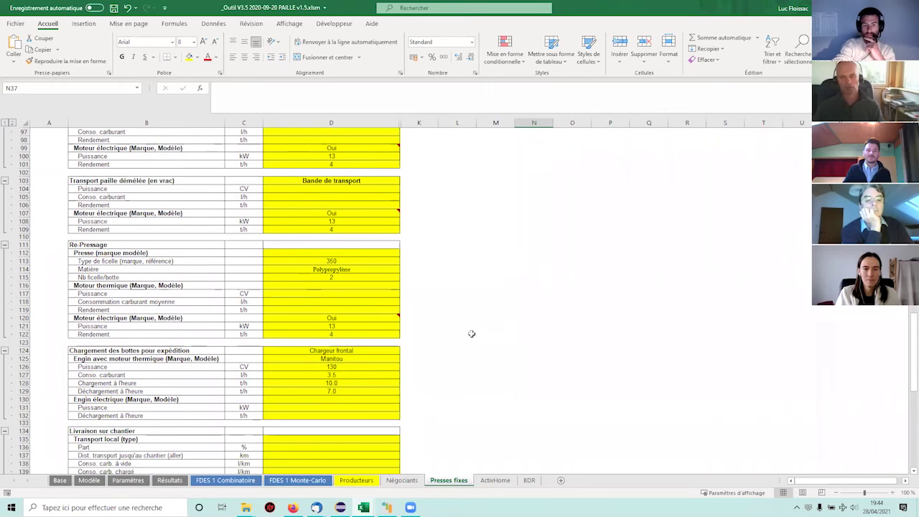
scroll(481, 291, up, 1)
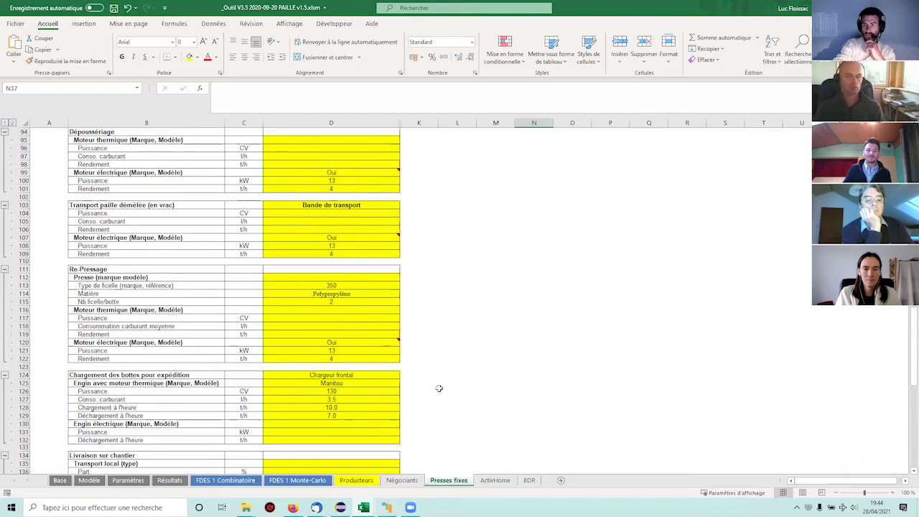
Switch to the 210420_Organic_Home.xlsx workbook to show the builder survey on its Constructeurs sheet
mouse_move(364, 506)
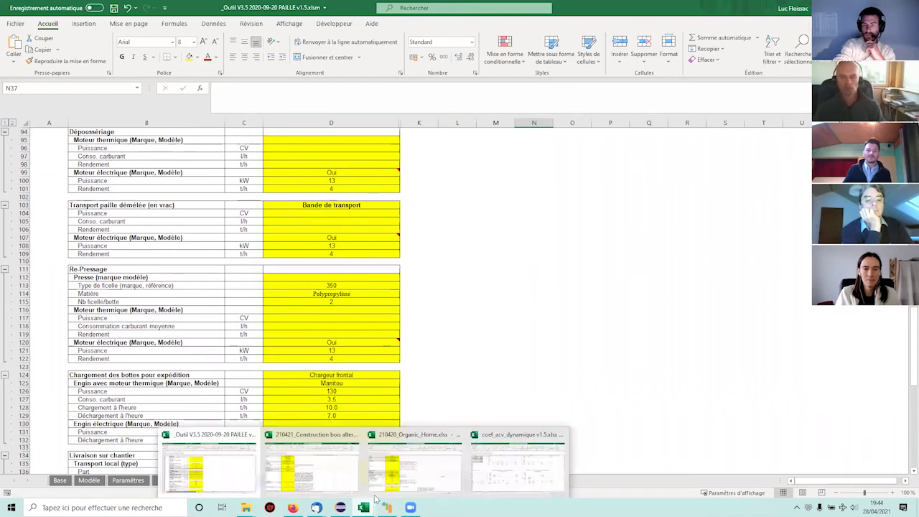
click(417, 460)
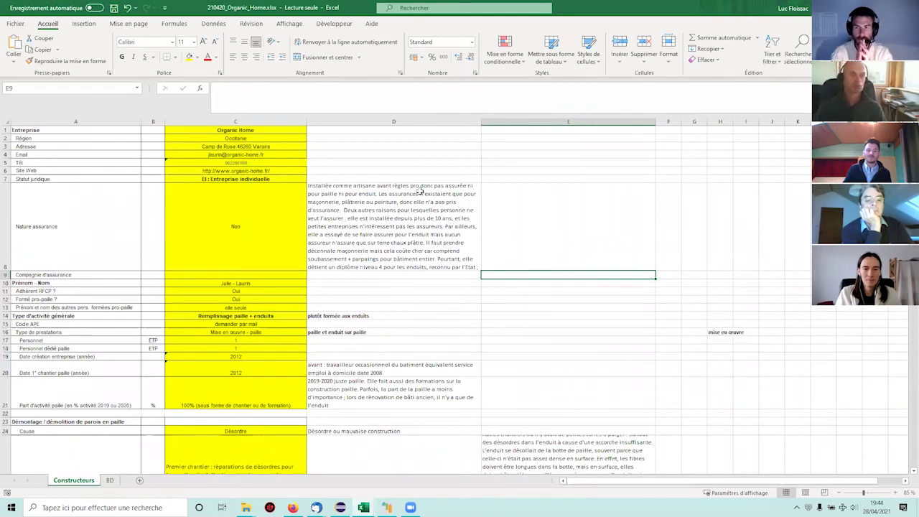
Review the builder's company details, insurance status (Nature assurance), training and general activity answers on the Constructeurs sheet
click(371, 162)
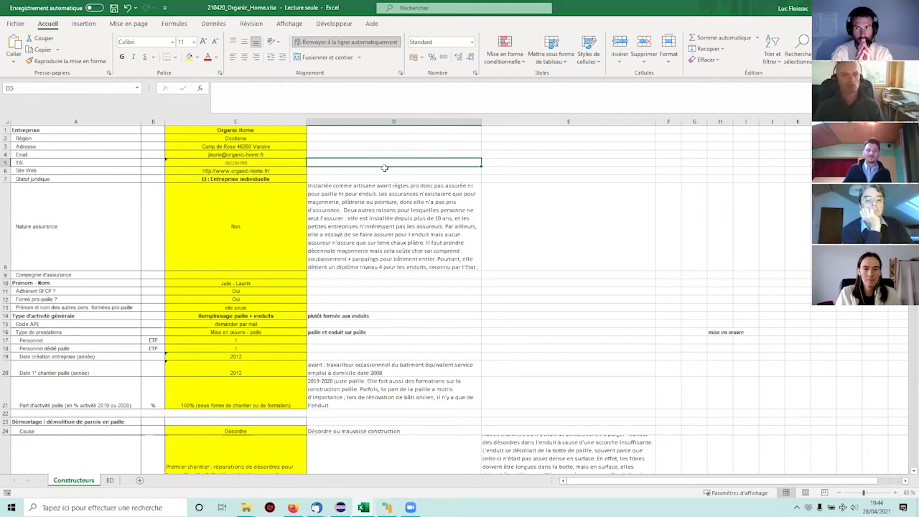
click(286, 220)
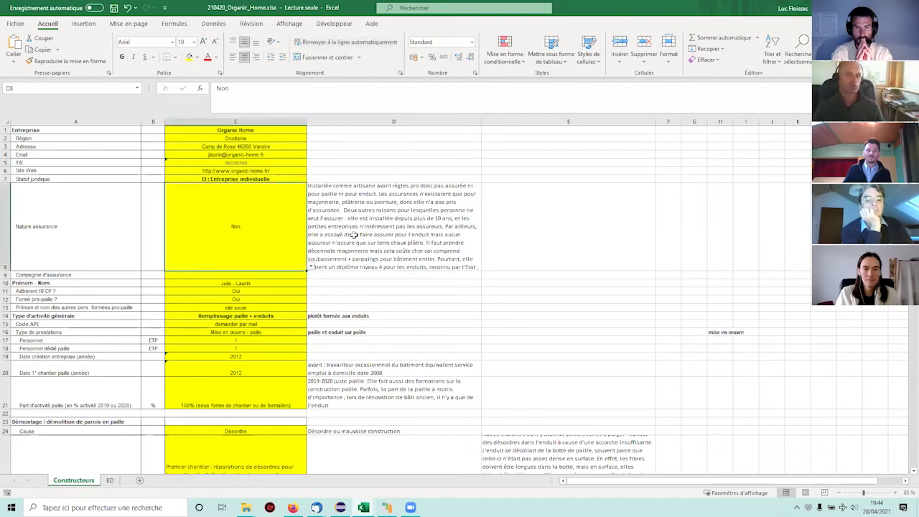
scroll(353, 234, down, 1)
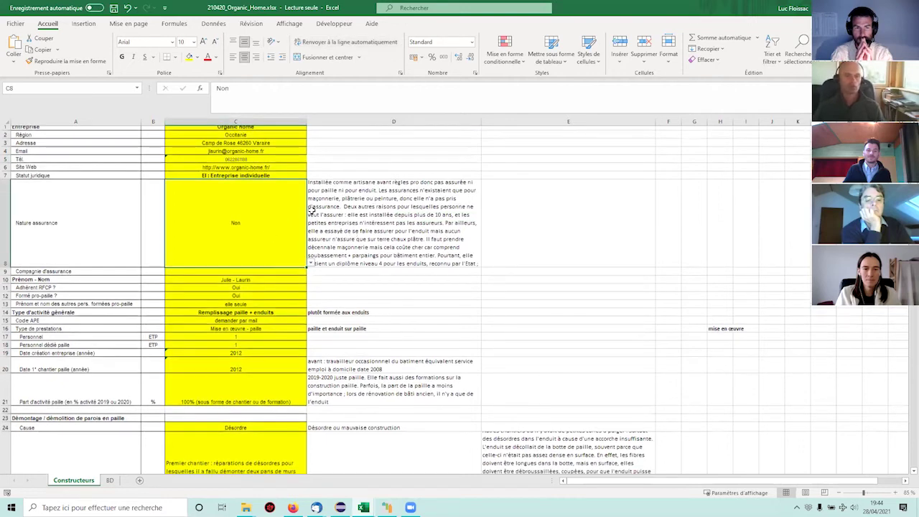
scroll(349, 205, down, 1)
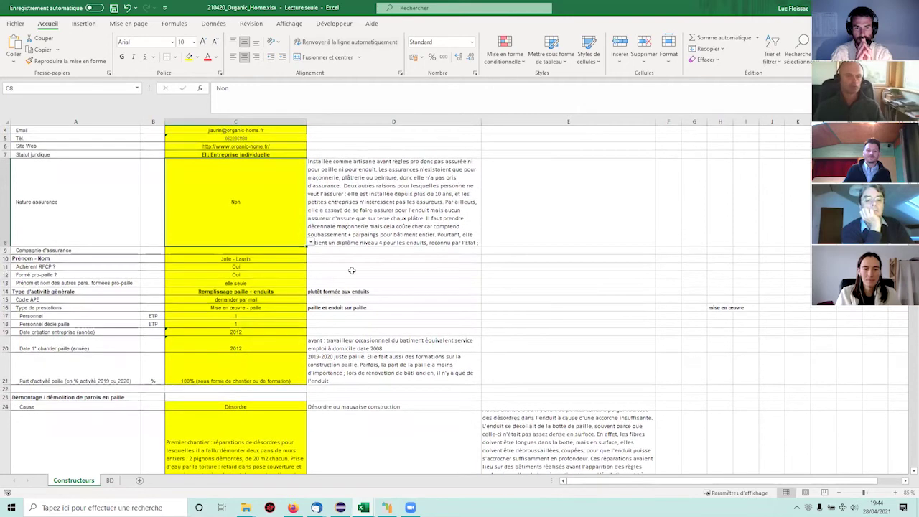
scroll(320, 151, down, 1)
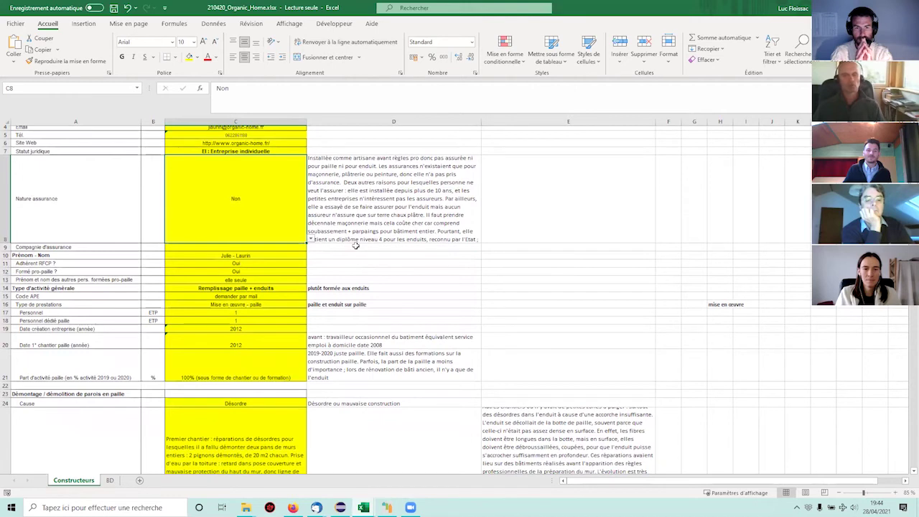
scroll(356, 245, down, 1)
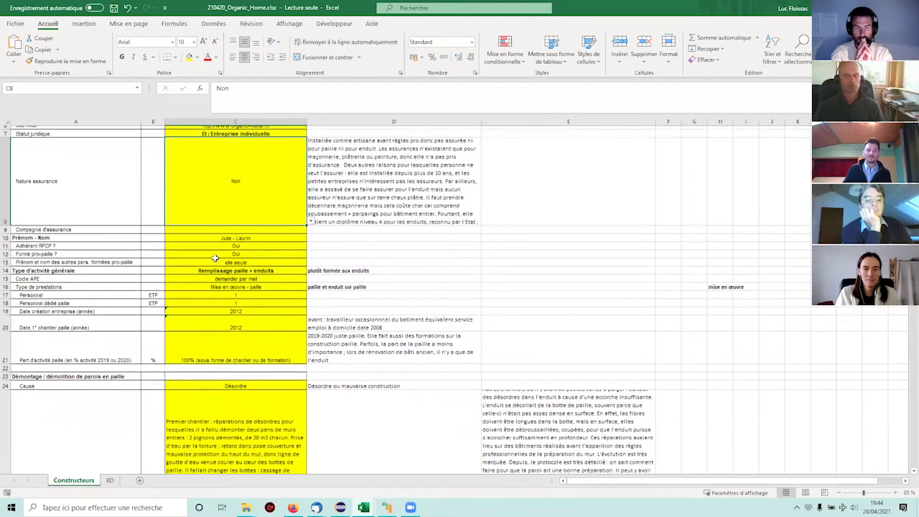
scroll(330, 250, down, 1)
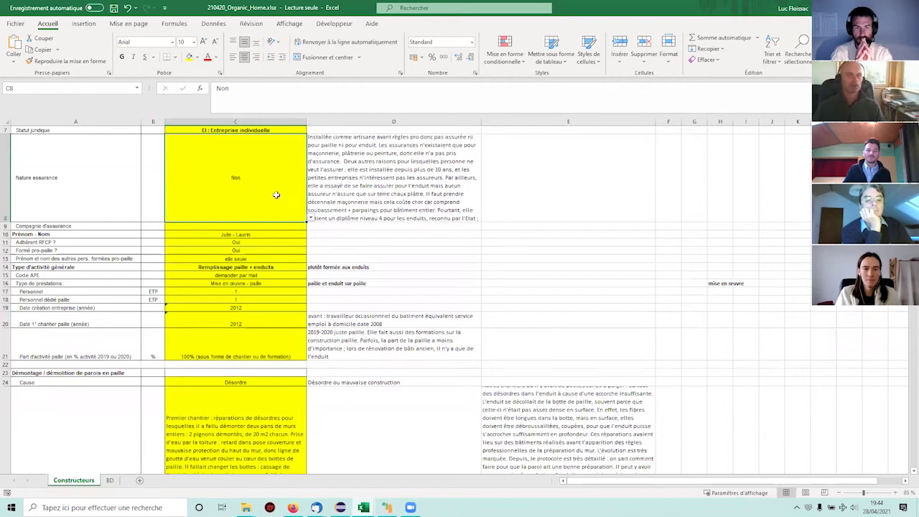
scroll(275, 195, down, 1)
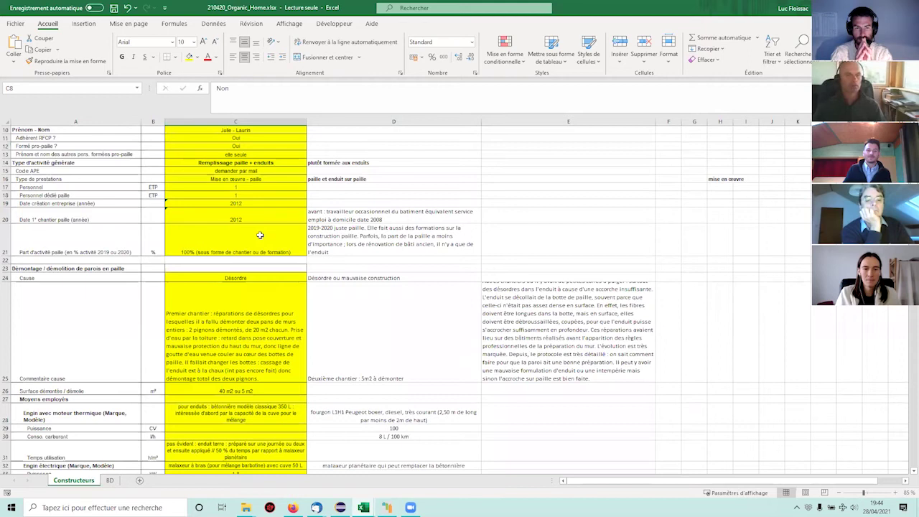
Examine the builder's answers on wall demolition, 2020 prices, turnover, straw supply and site waste, and return to the start of the survey
scroll(239, 203, down, 4)
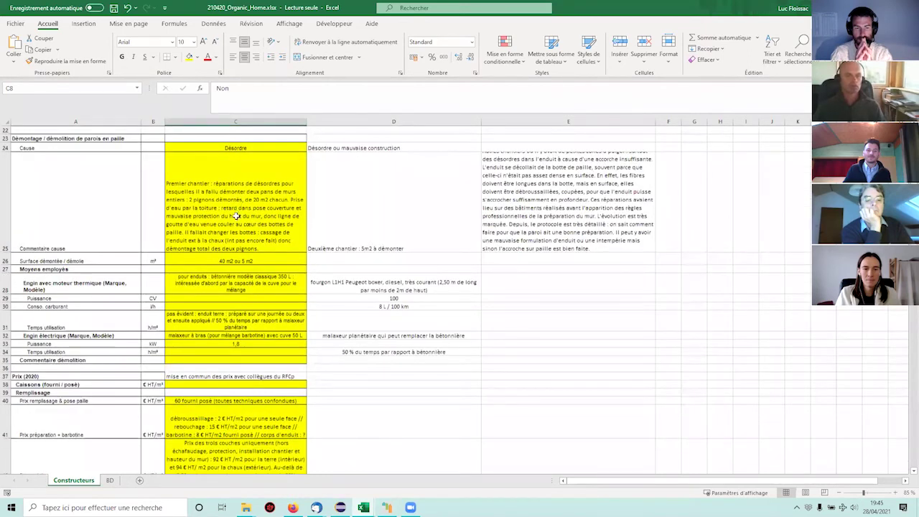
scroll(235, 216, down, 4)
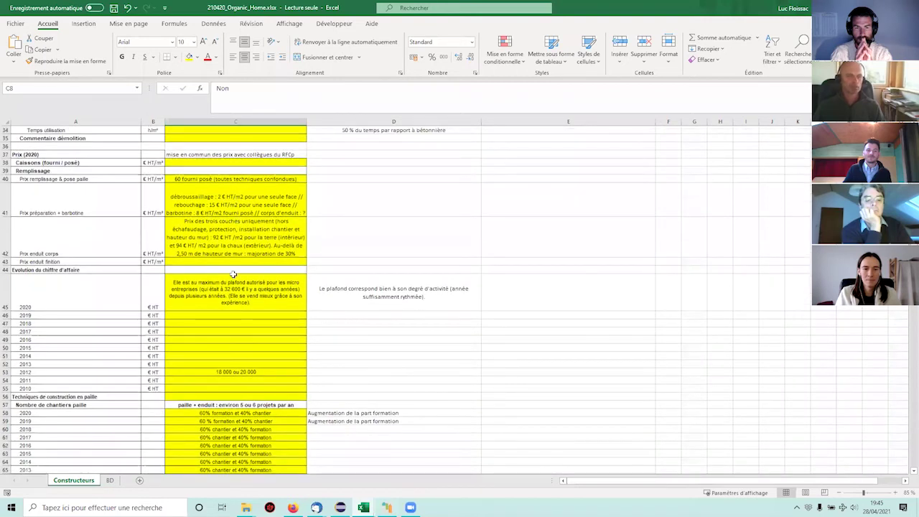
scroll(234, 274, down, 4)
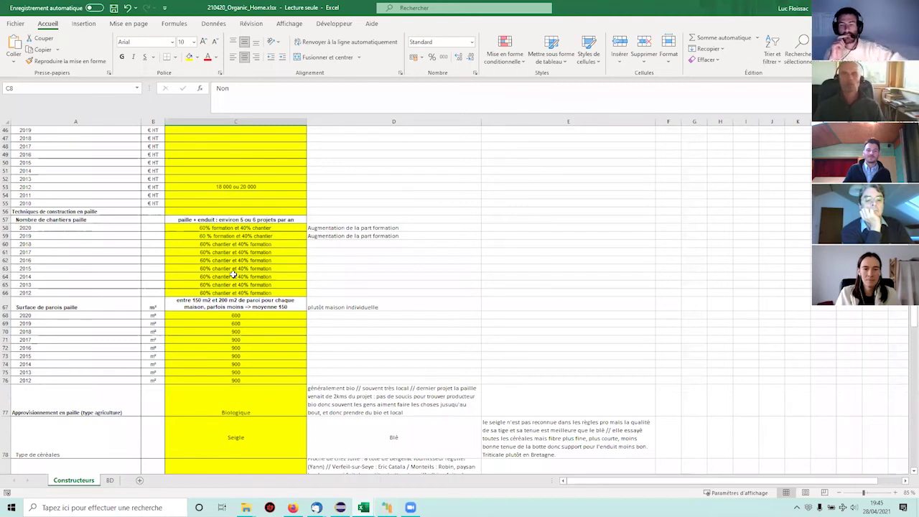
scroll(233, 274, down, 10)
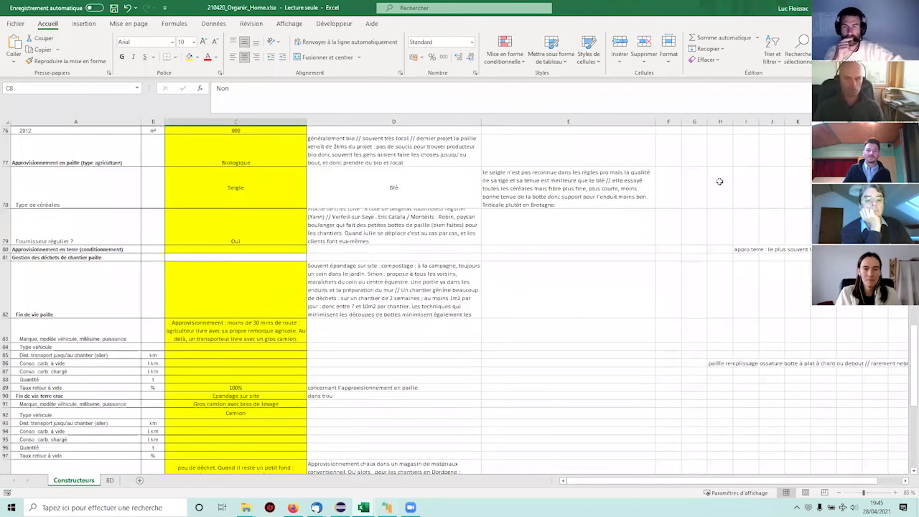
scroll(414, 358, down, 4)
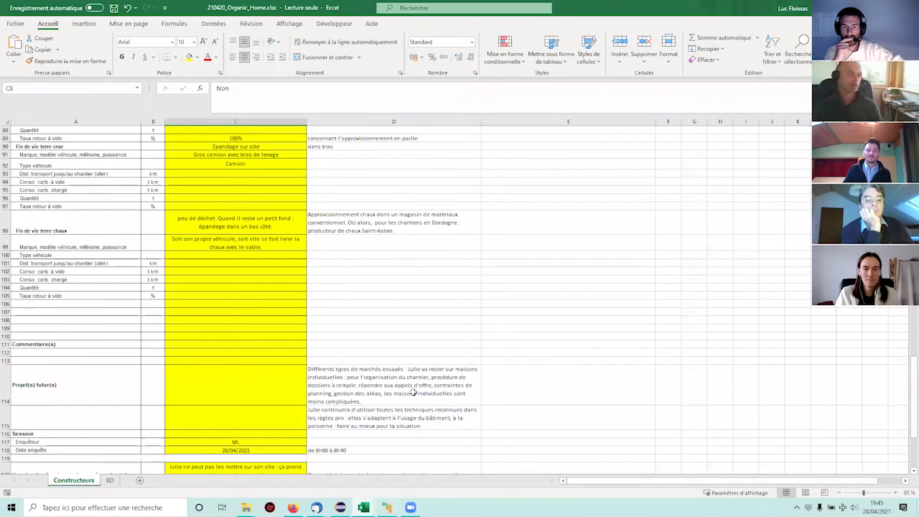
scroll(413, 392, up, 5)
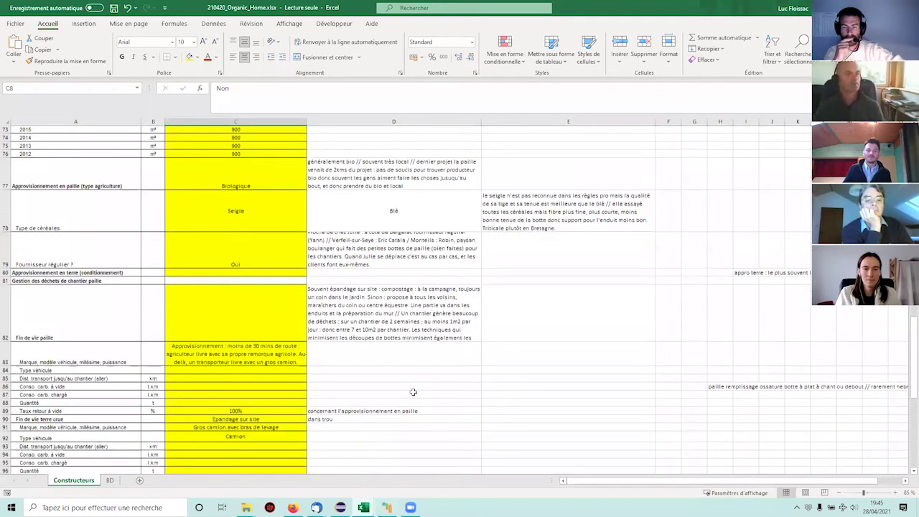
scroll(412, 392, up, 15)
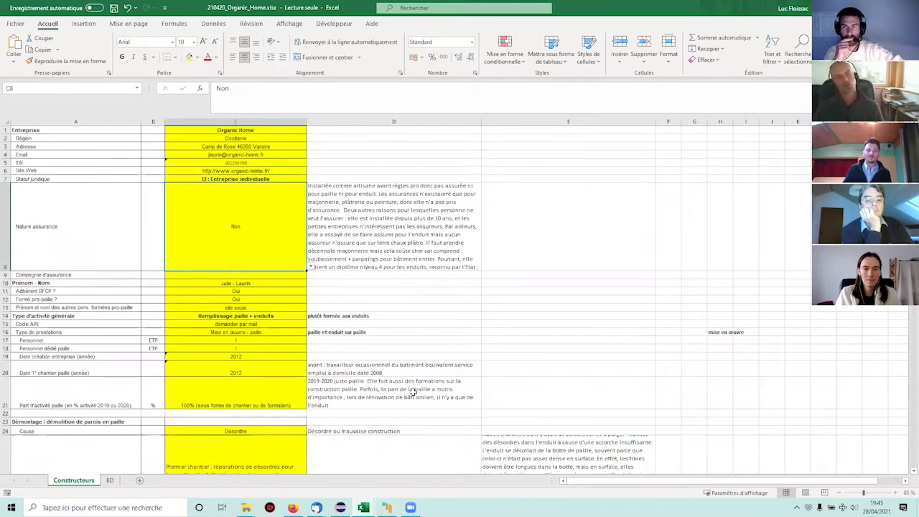